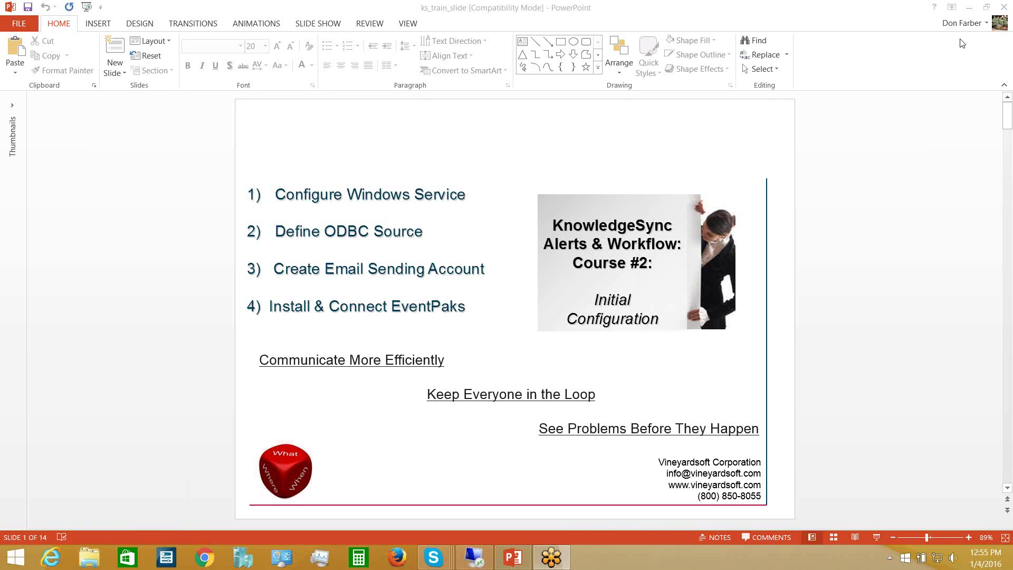
- Reveal the desktop and open Administrative Tools from All Control Panel Items
left_click(971, 7)
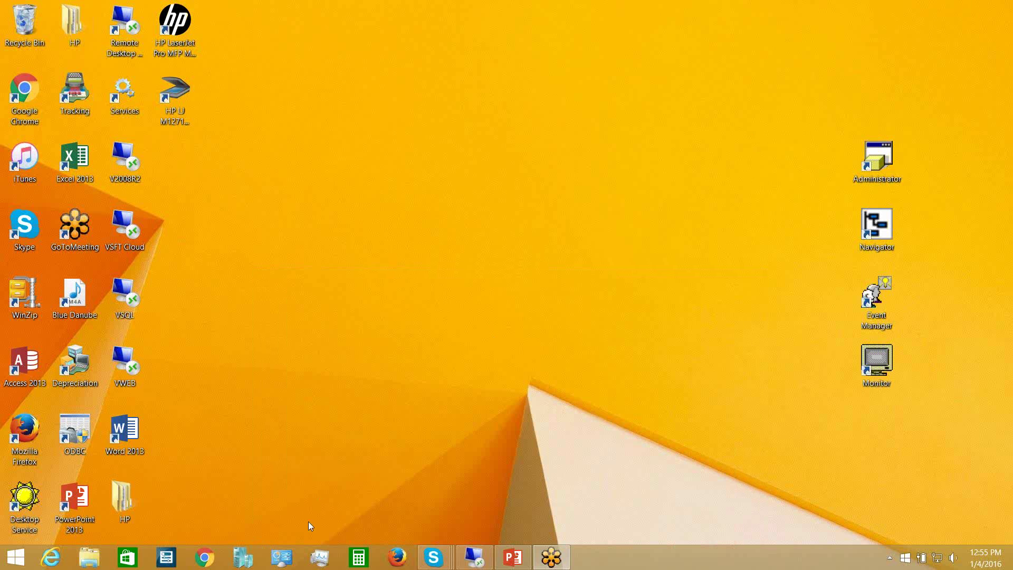
left_click(283, 559)
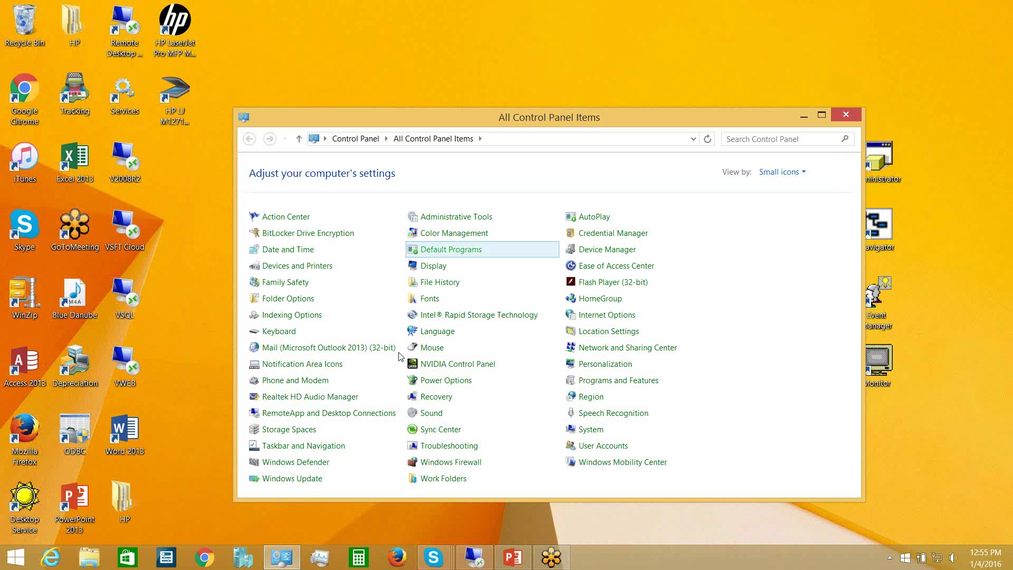
left_click(446, 221)
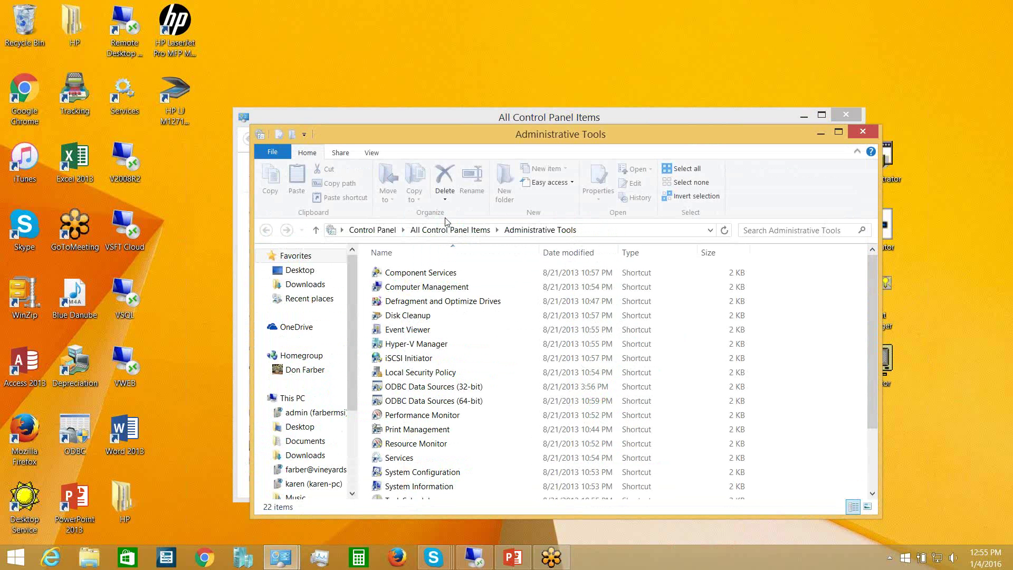
- Launch the Services console and select the stopped KnowledgeSync service
left_click(400, 459)
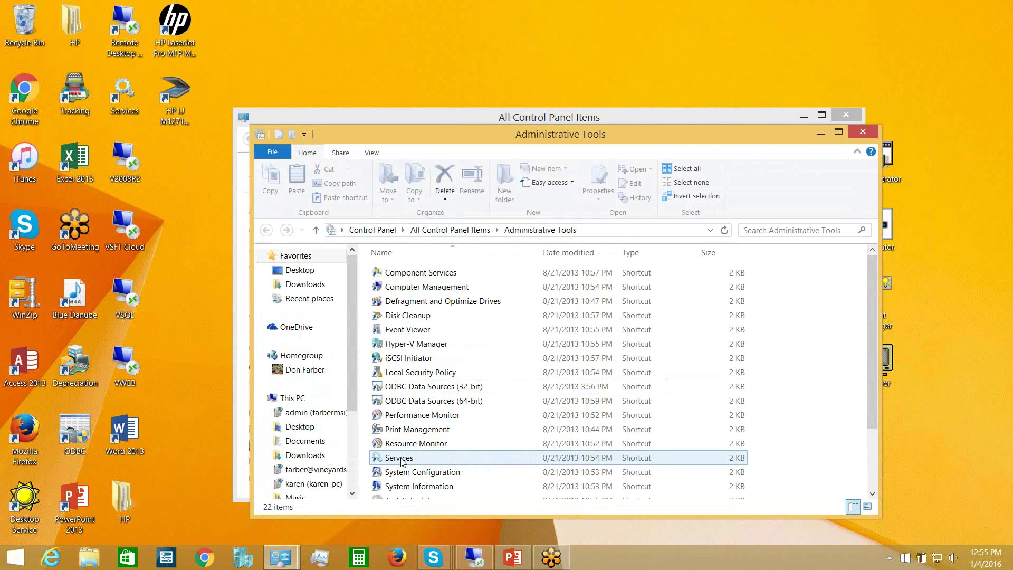
double_click(401, 459)
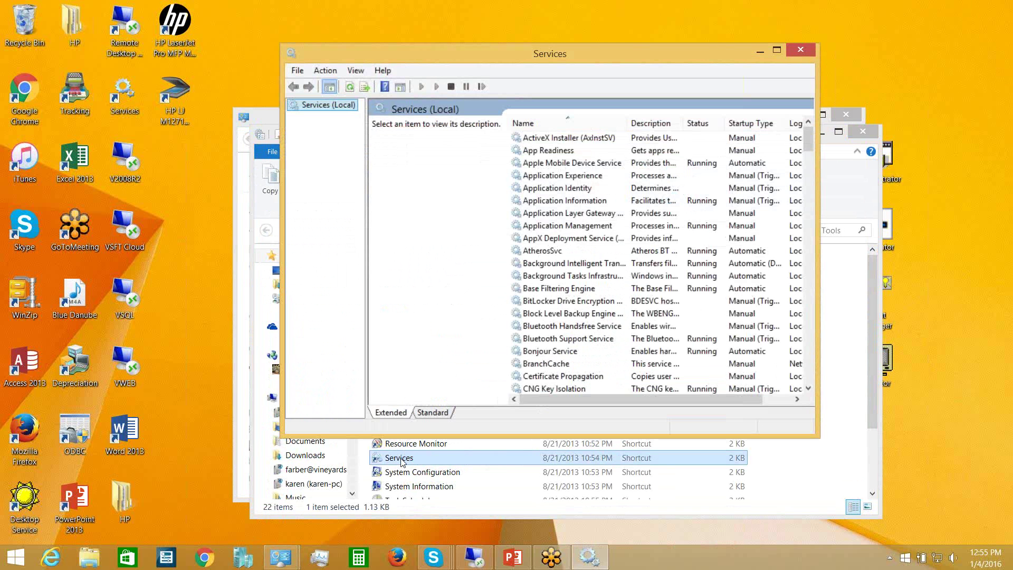
scroll(813, 368, "down", 20)
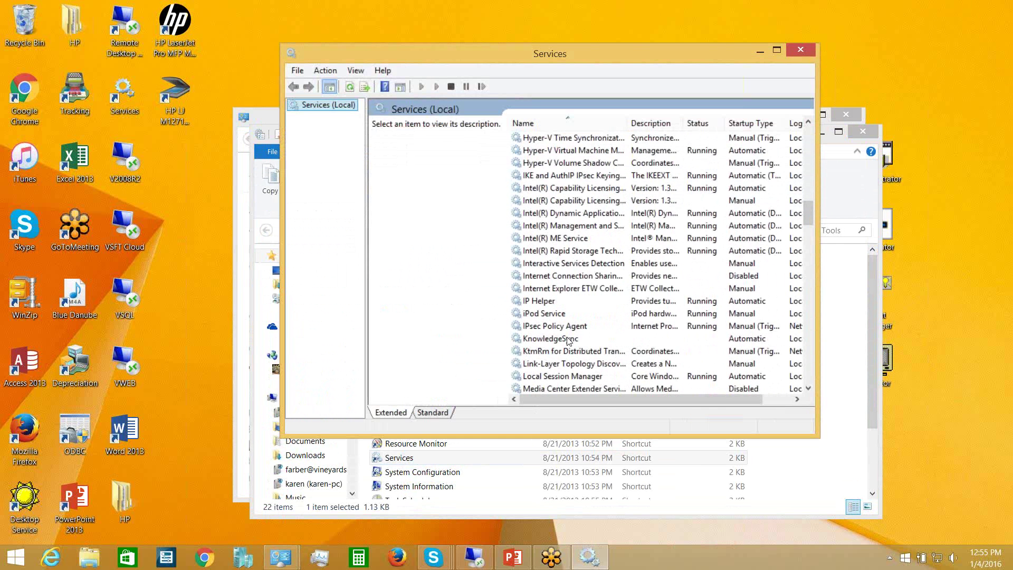
left_click(566, 339)
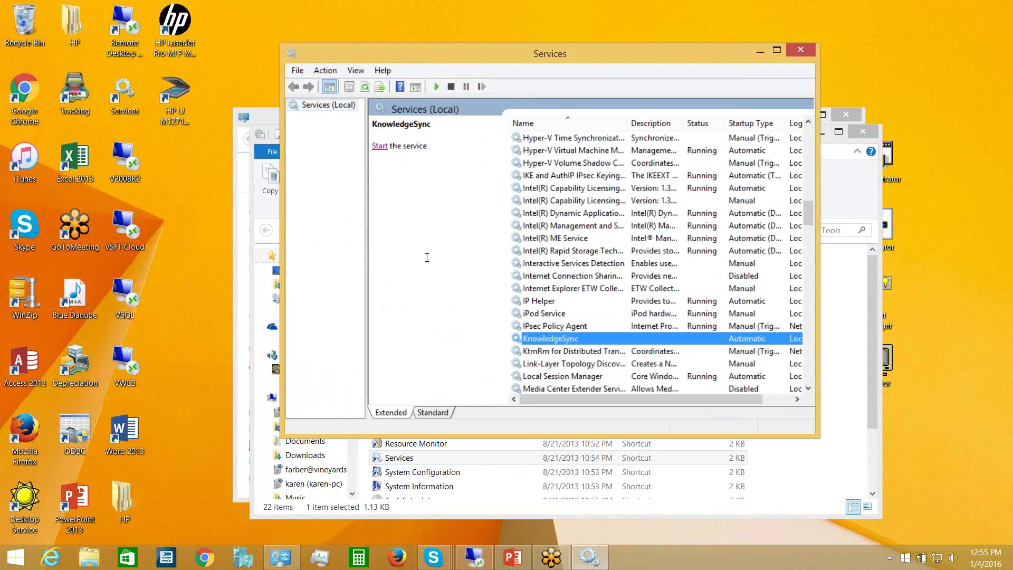
- In KnowledgeSync's properties, switch the Log On setting from Local System to This account
right_click(559, 340)
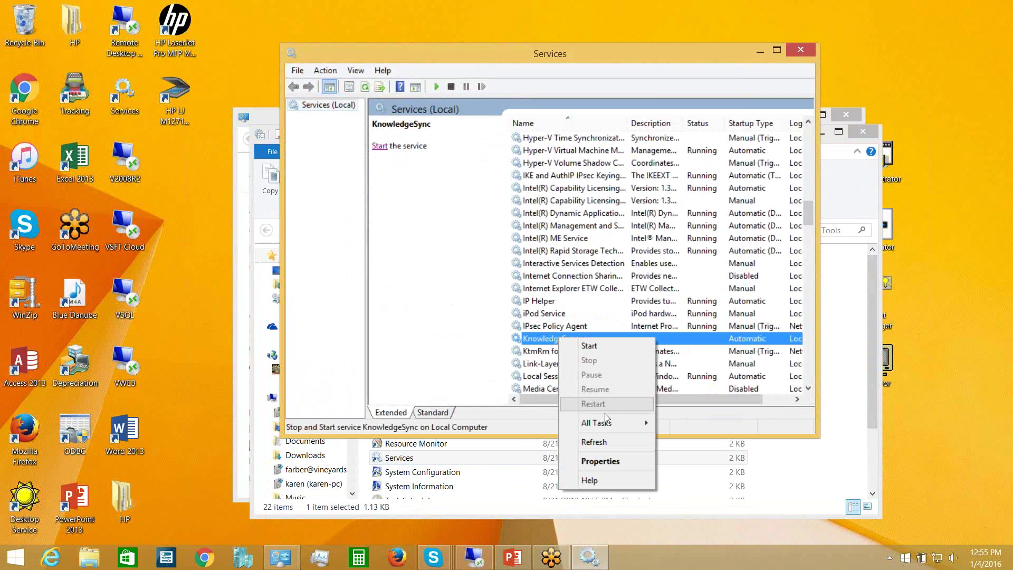
left_click(599, 461)
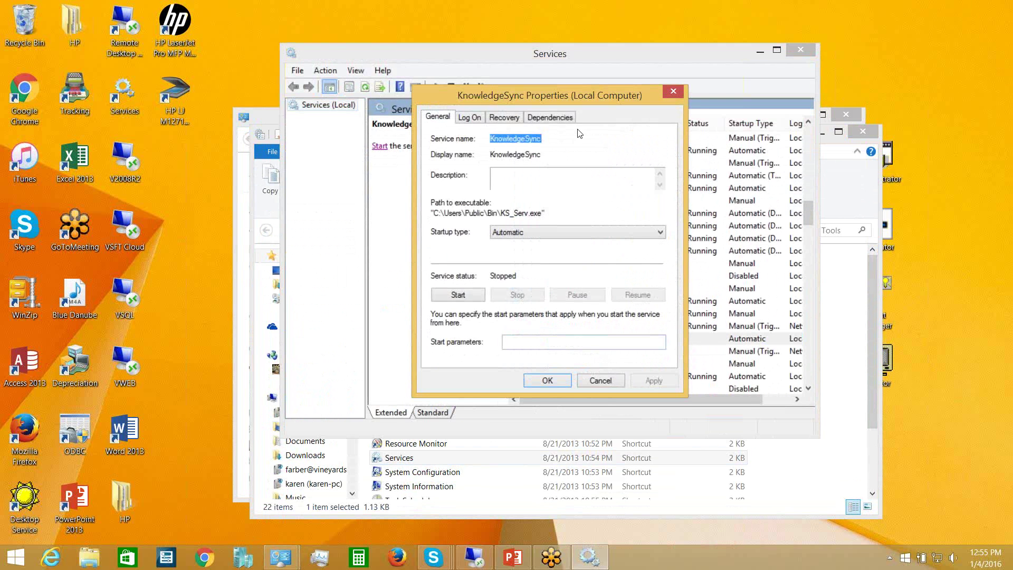
left_click(474, 121)
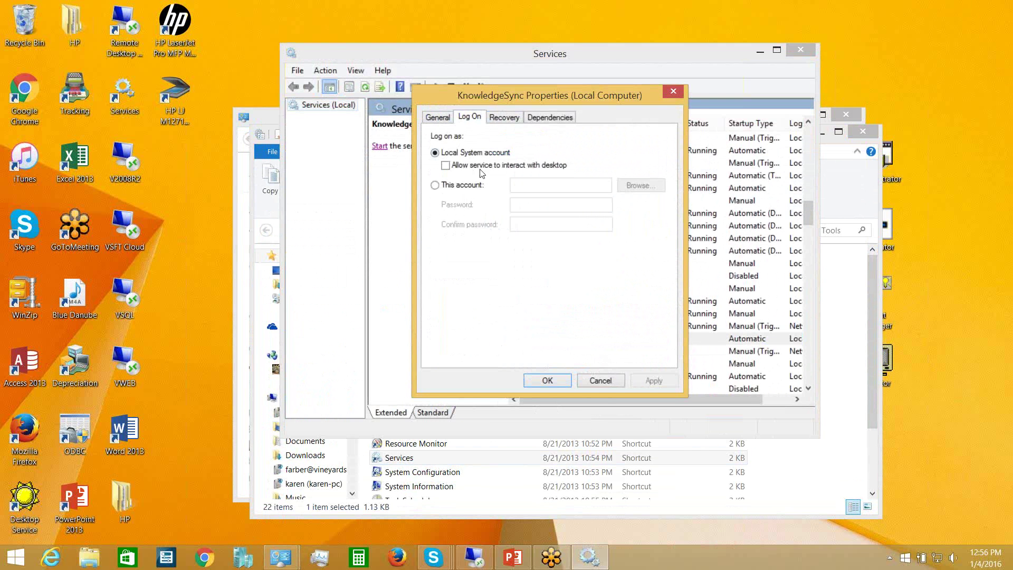
left_click(435, 185)
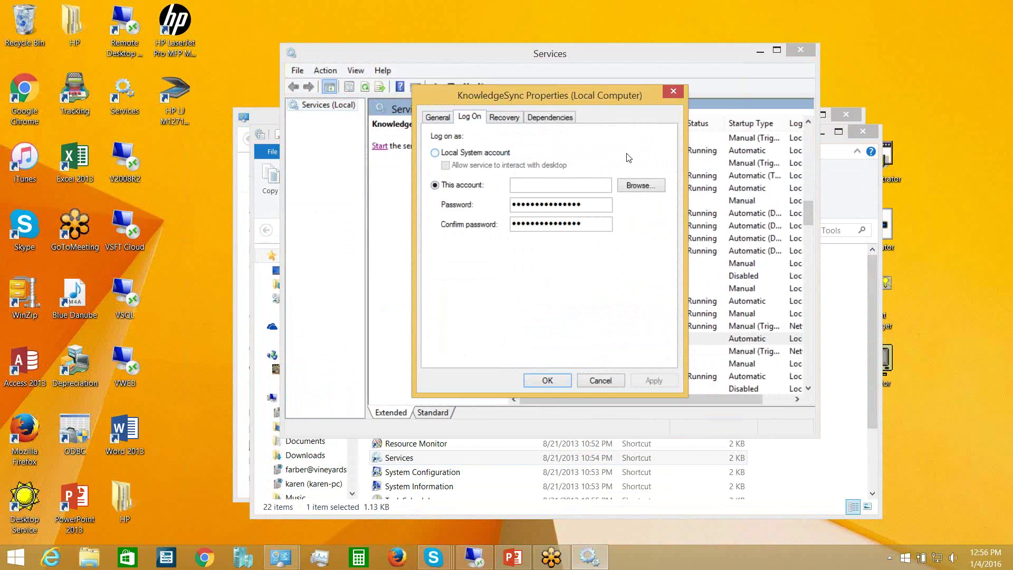
- Look up the user's account name and resolve it with Check Names
left_click(634, 185)
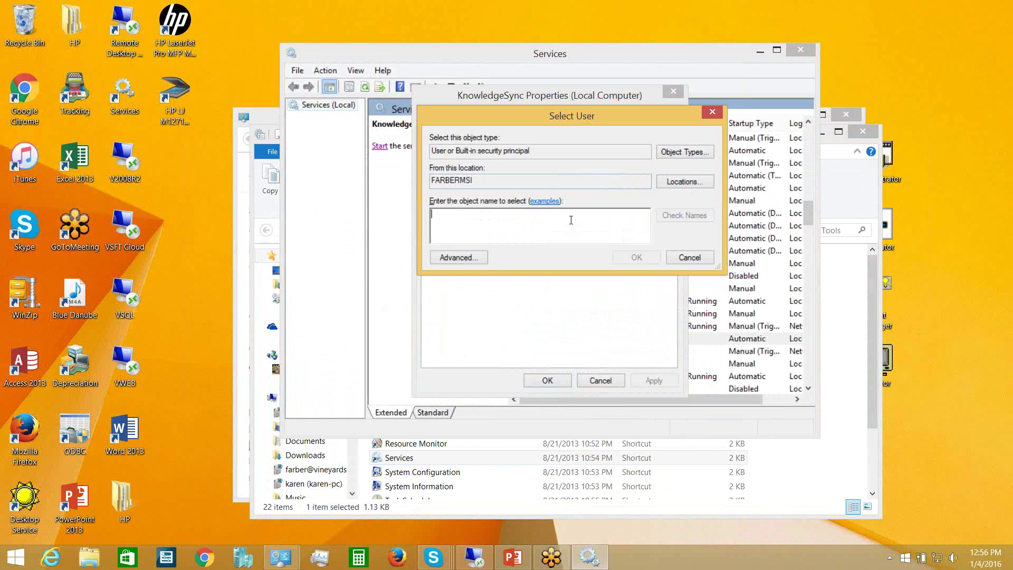
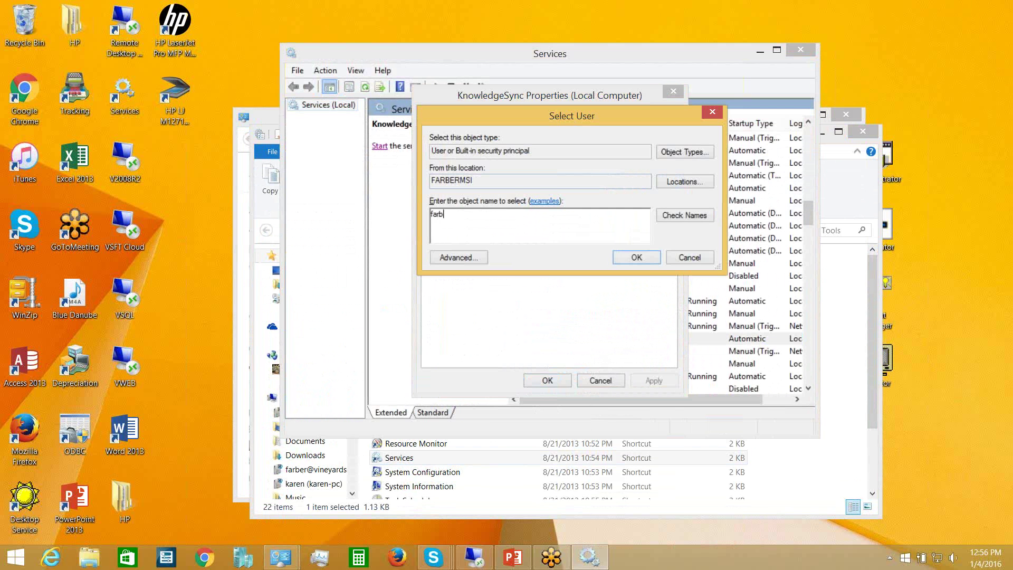
key("Tab")
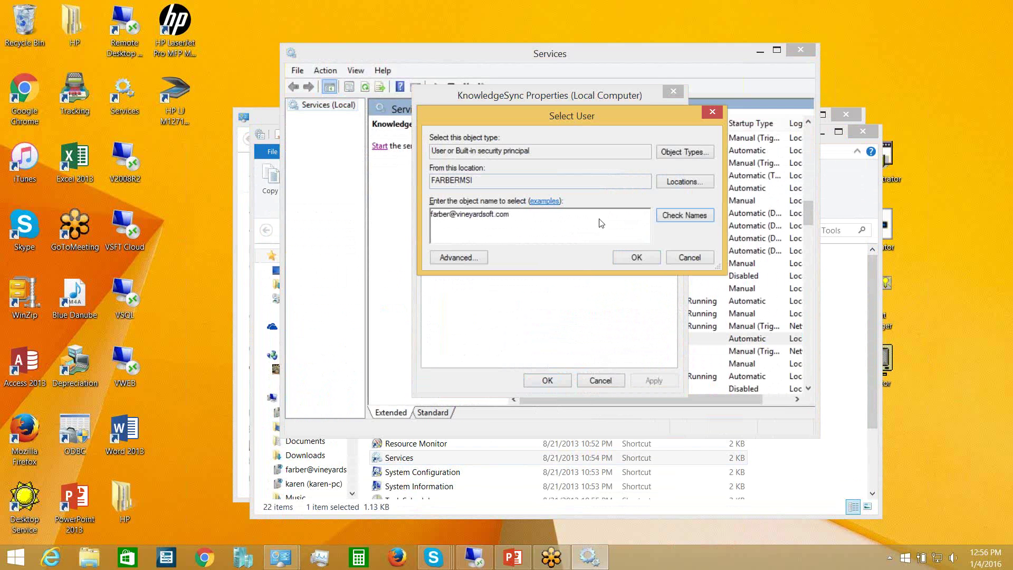
left_click(678, 216)
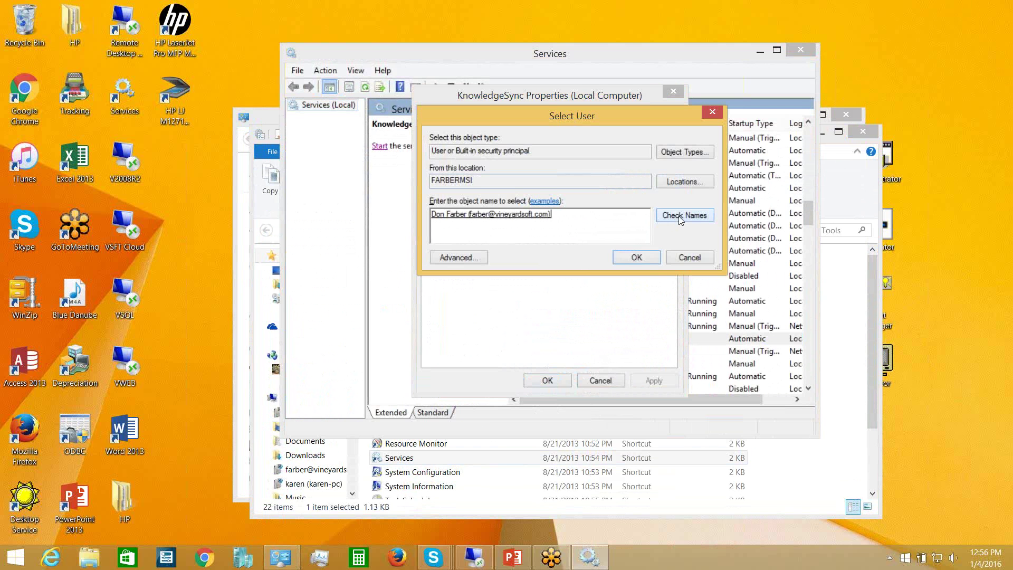
left_click(636, 257)
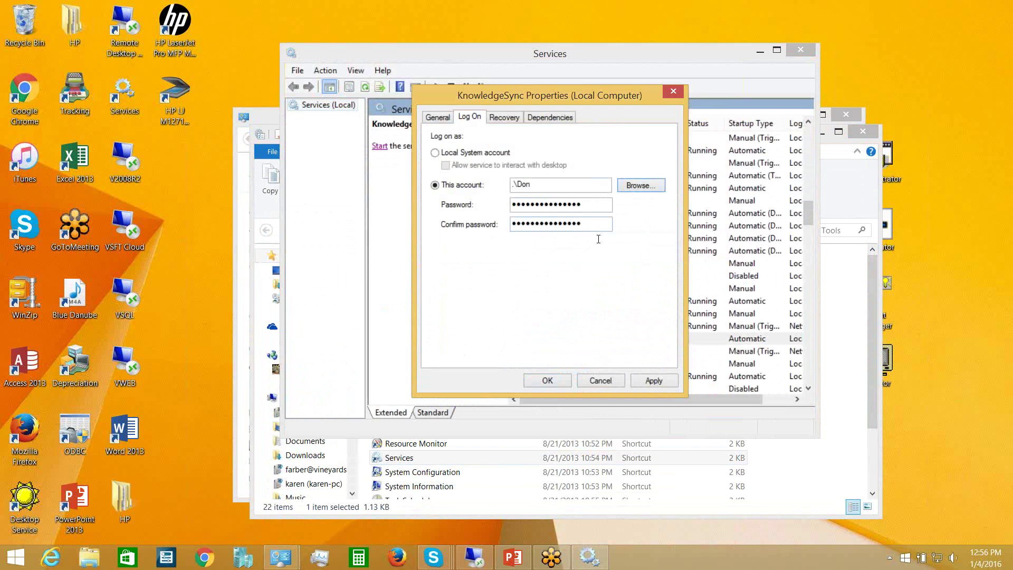
- Enter and confirm the account password, then save the logon settings
key("Tab")
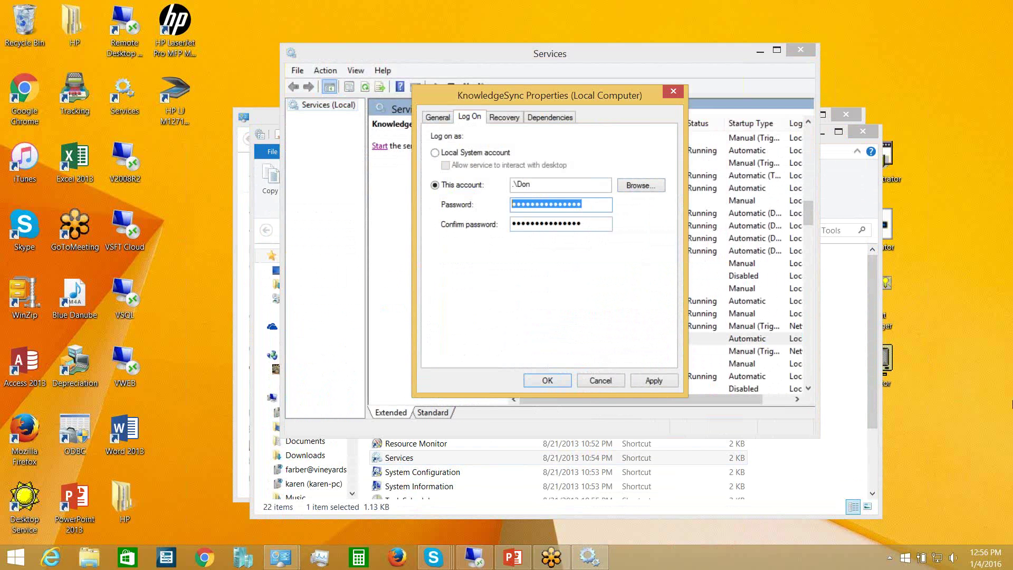
type("•••••••")
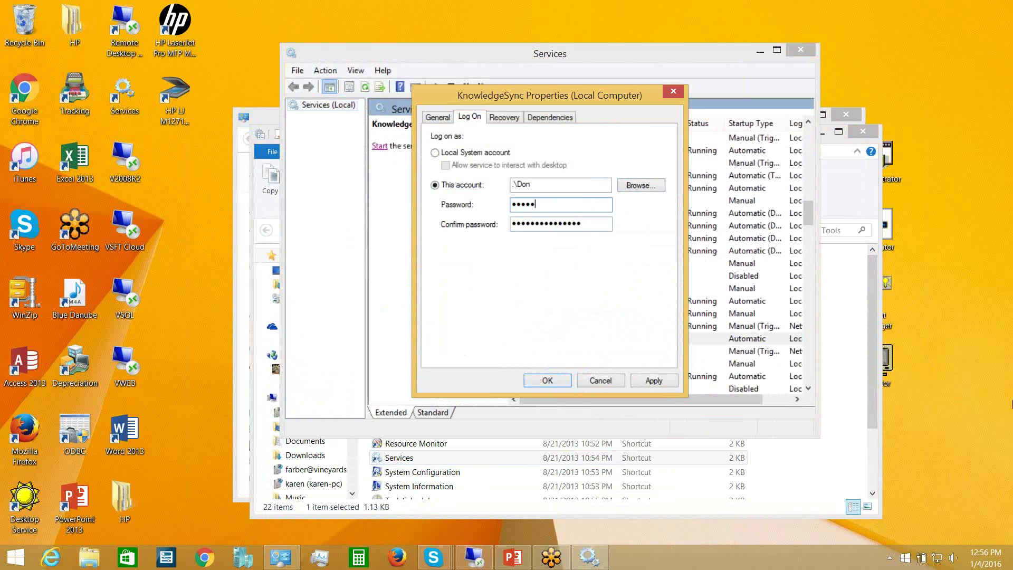
type("•••••••")
key("Tab")
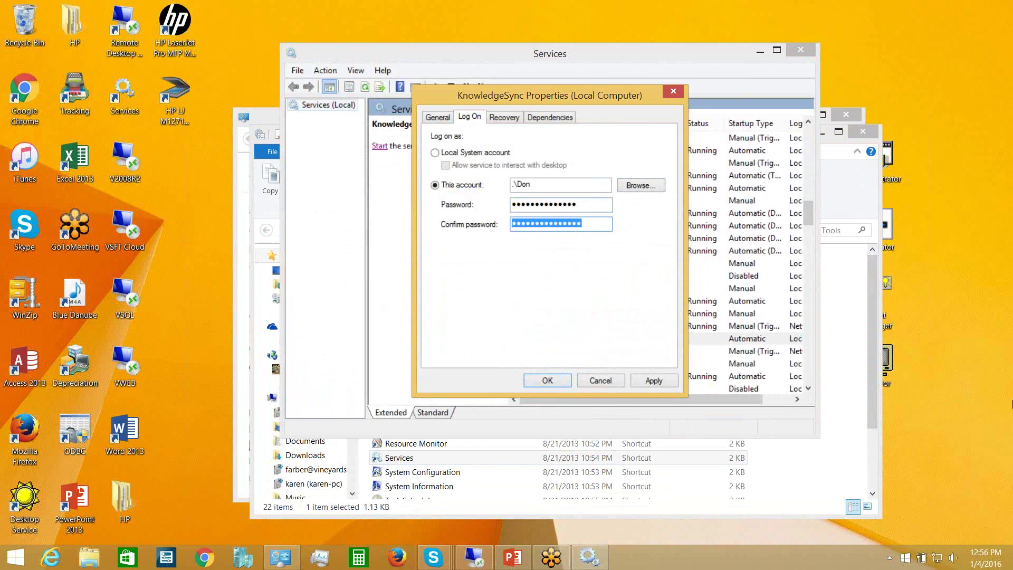
type("•••••••")
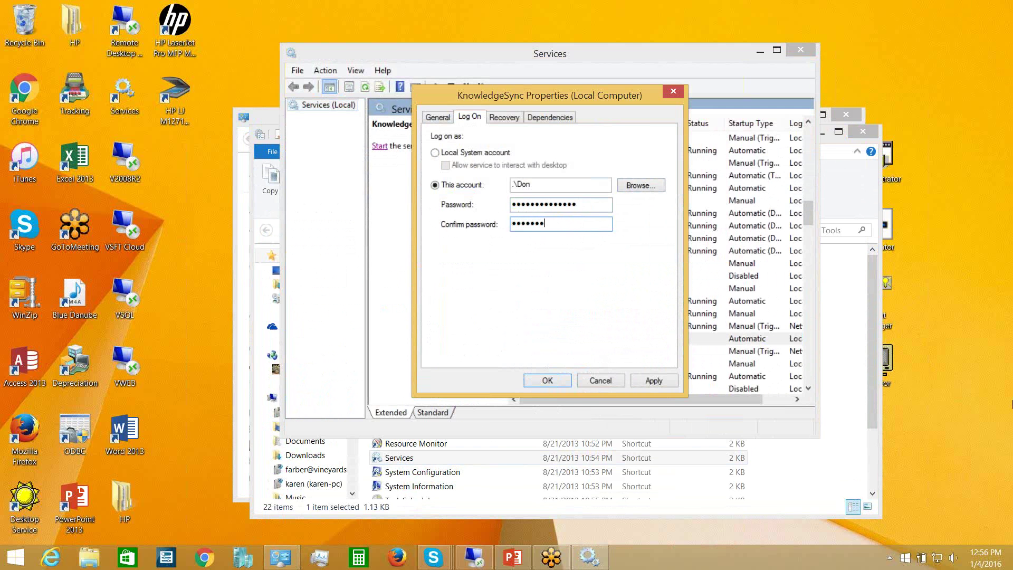
type("•••••••")
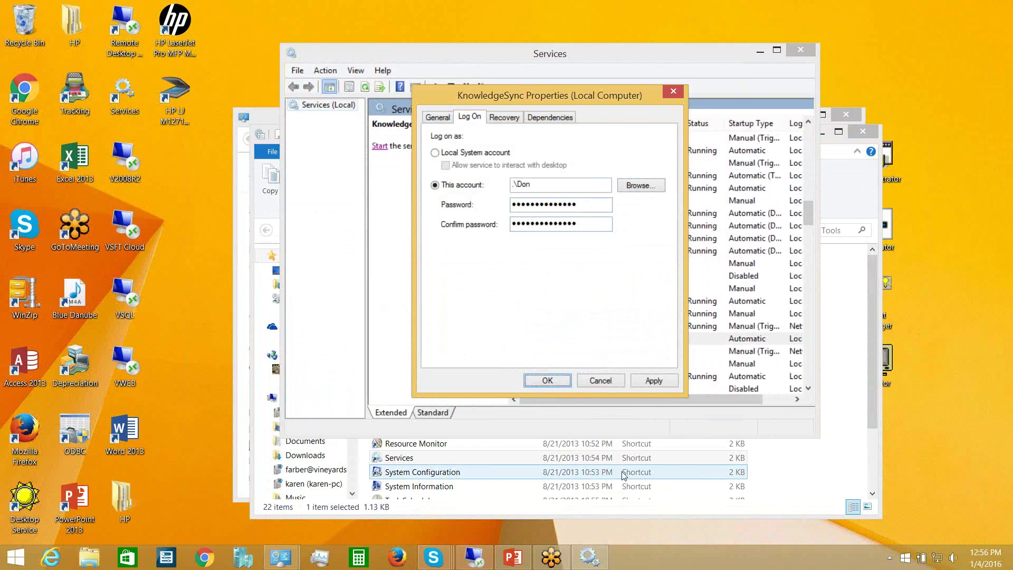
left_click(561, 381)
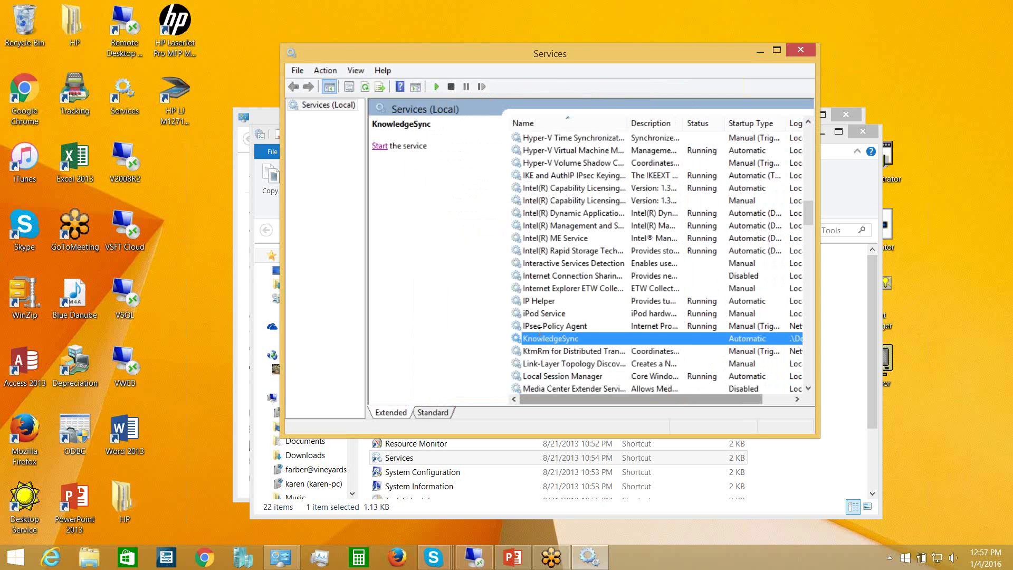
- Start KnowledgeSync from the Services description pane so its status shows Running
left_click(379, 146)
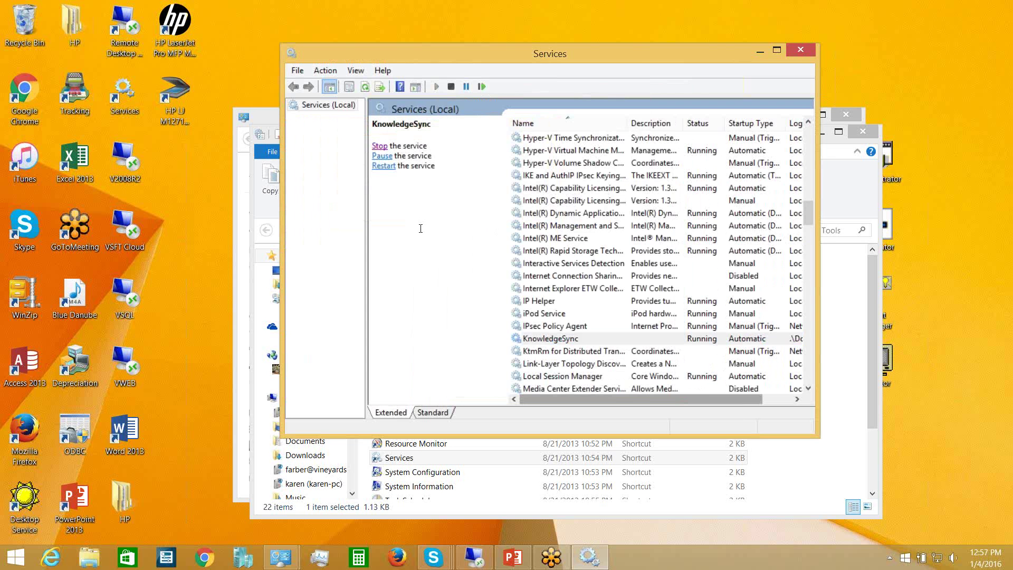
- Close the Services, Administrative Tools and All Control Panel Items windows
left_click(799, 48)
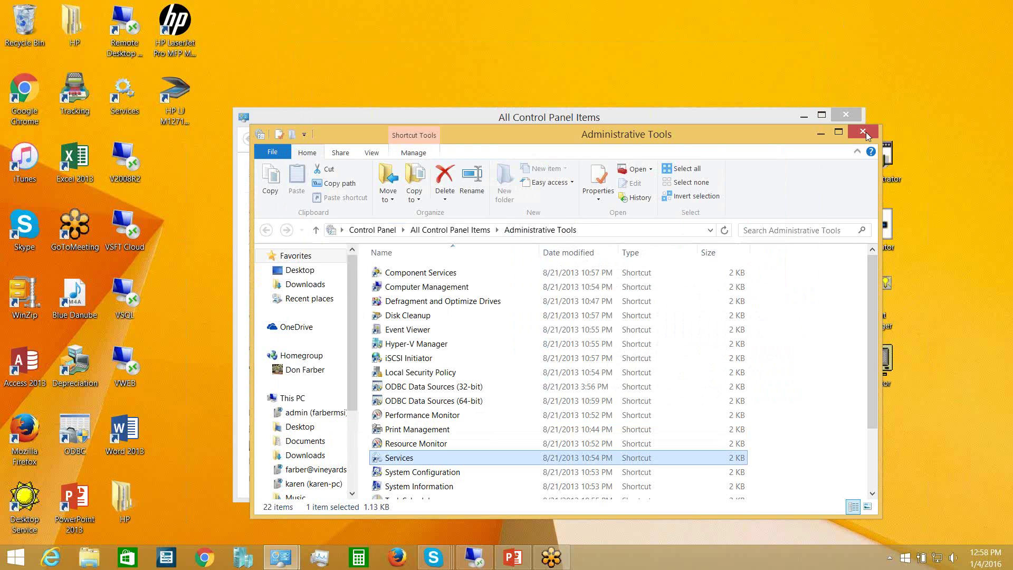
left_click(861, 132)
left_click(846, 116)
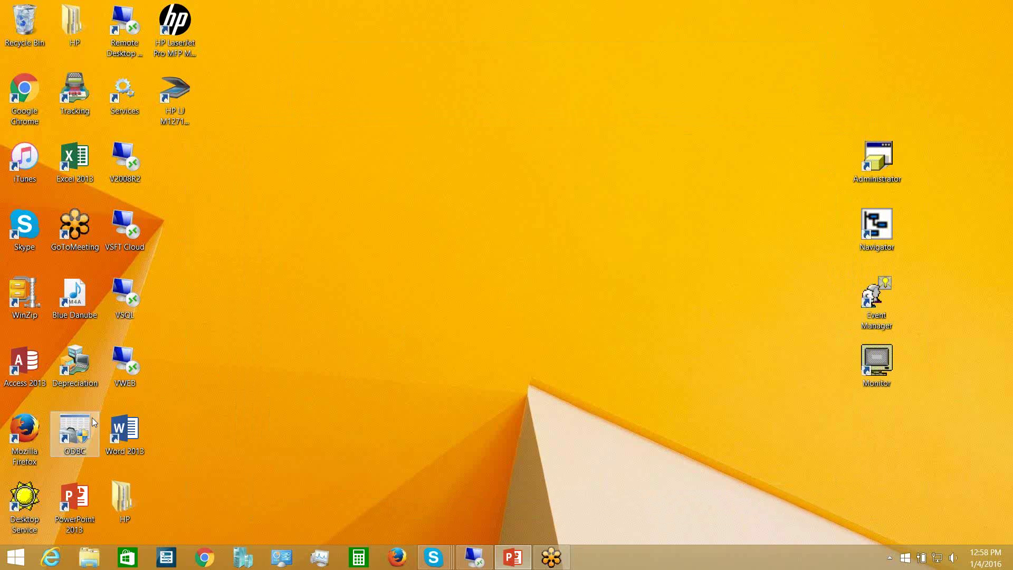
- Launch the 32-bit ODBC Data Source Administrator from its desktop shortcut
double_click(79, 423)
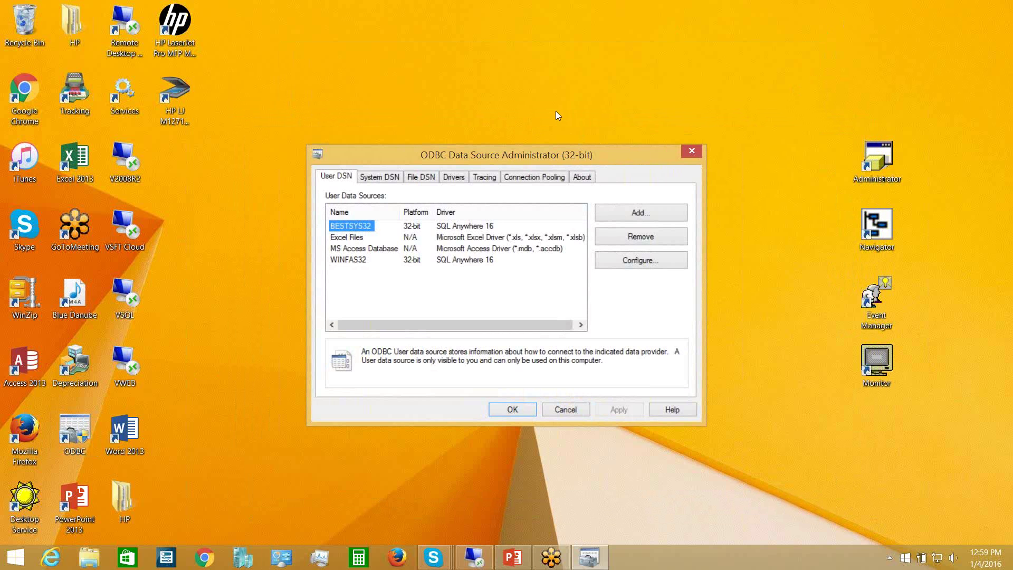
- Switch to the System DSN page and select the SAGE_100_SQL data source
left_click(382, 178)
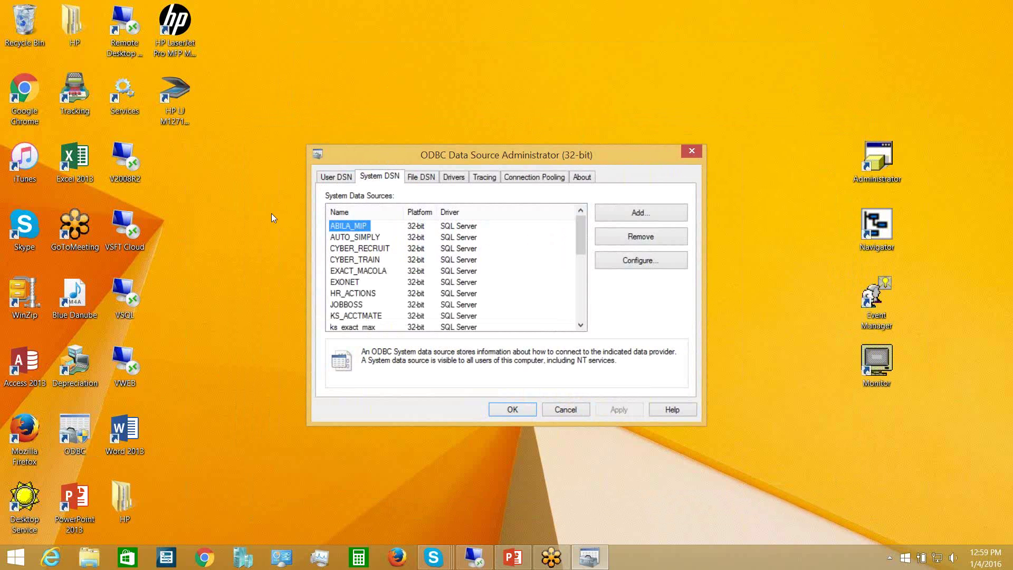
left_click(583, 304)
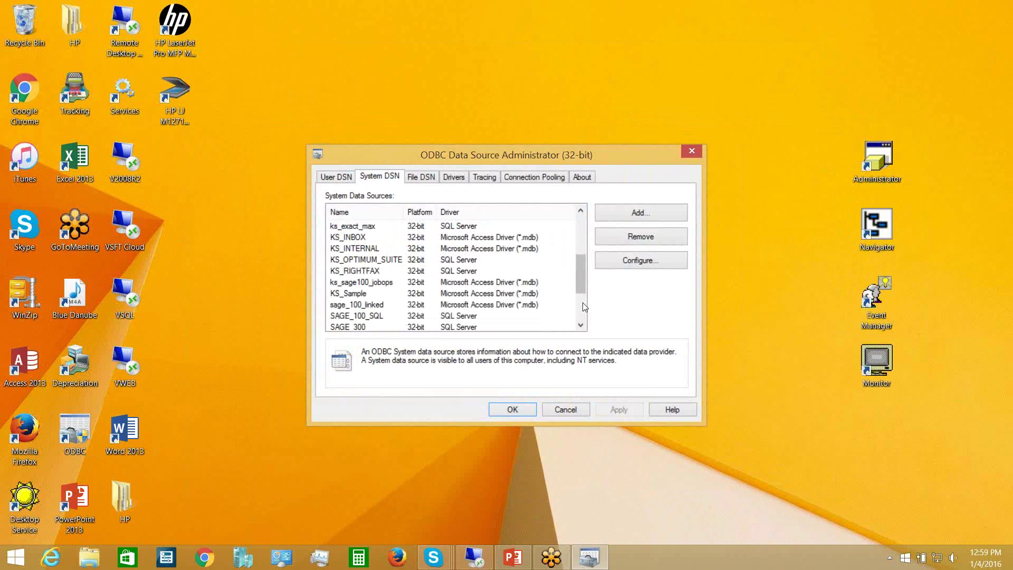
left_click(366, 318)
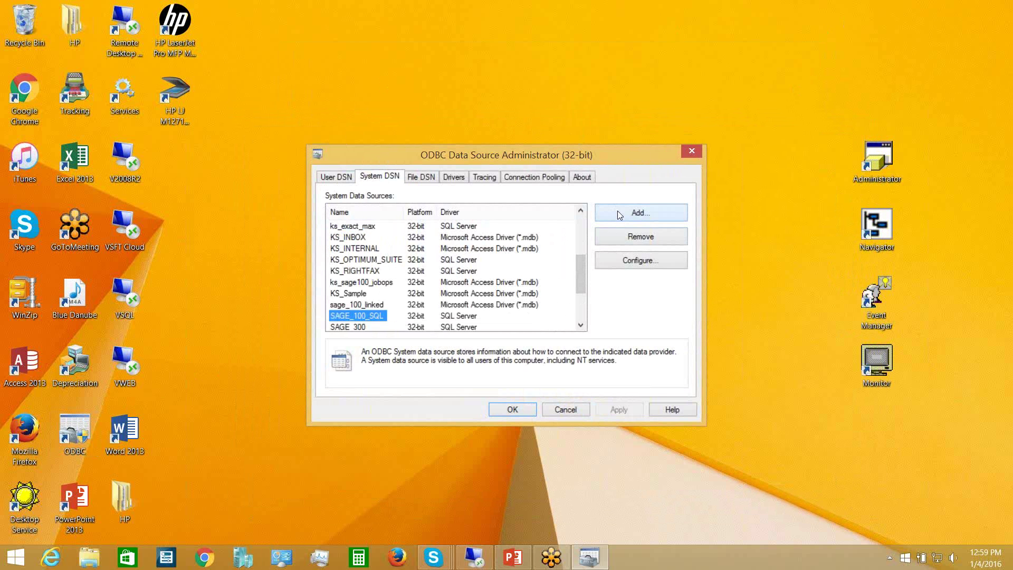
- Configure SAGE_100_SQL with the SQL Server login password and MAS_ABC as default database
left_click(618, 262)
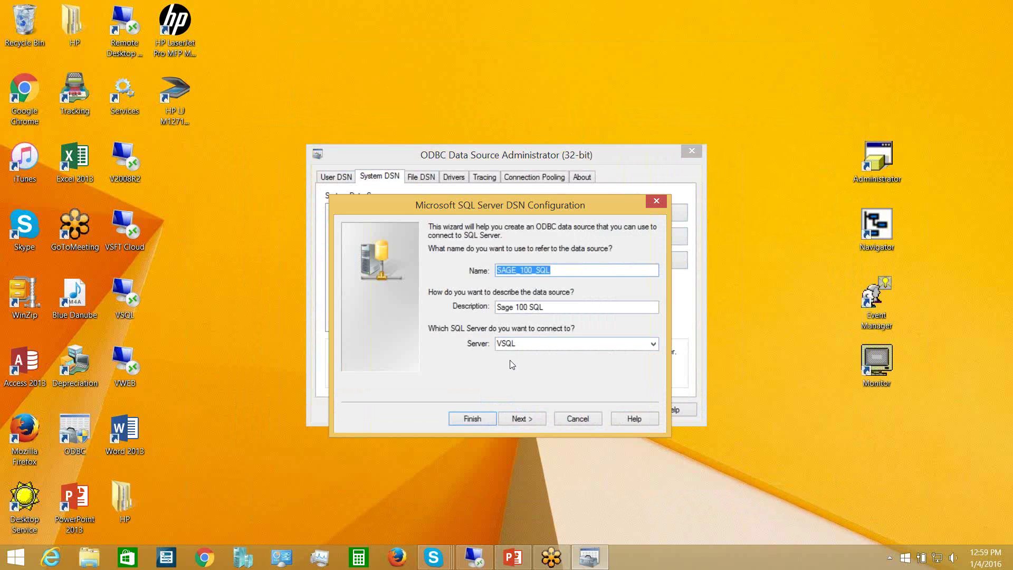
left_click(517, 422)
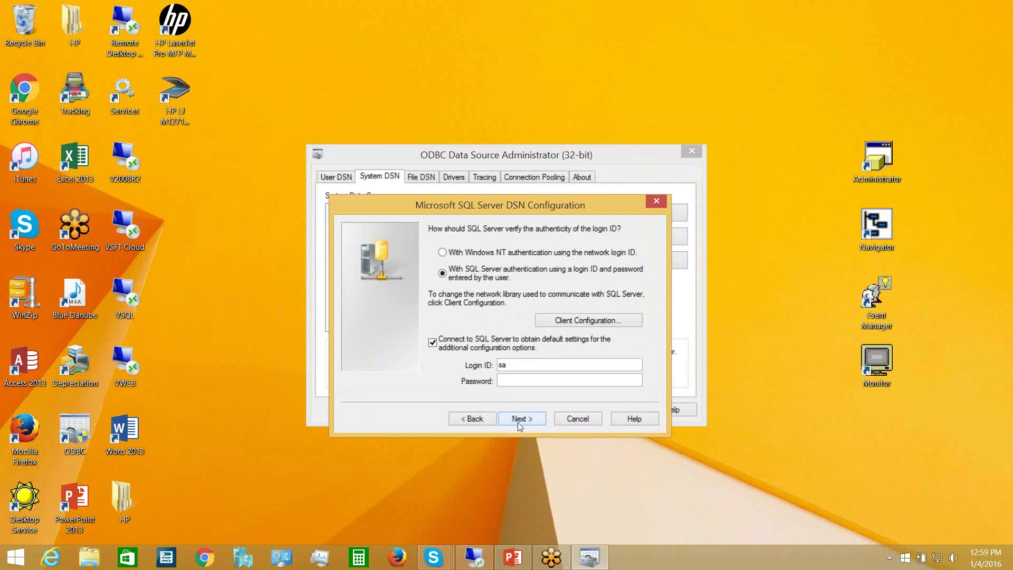
left_click(515, 380)
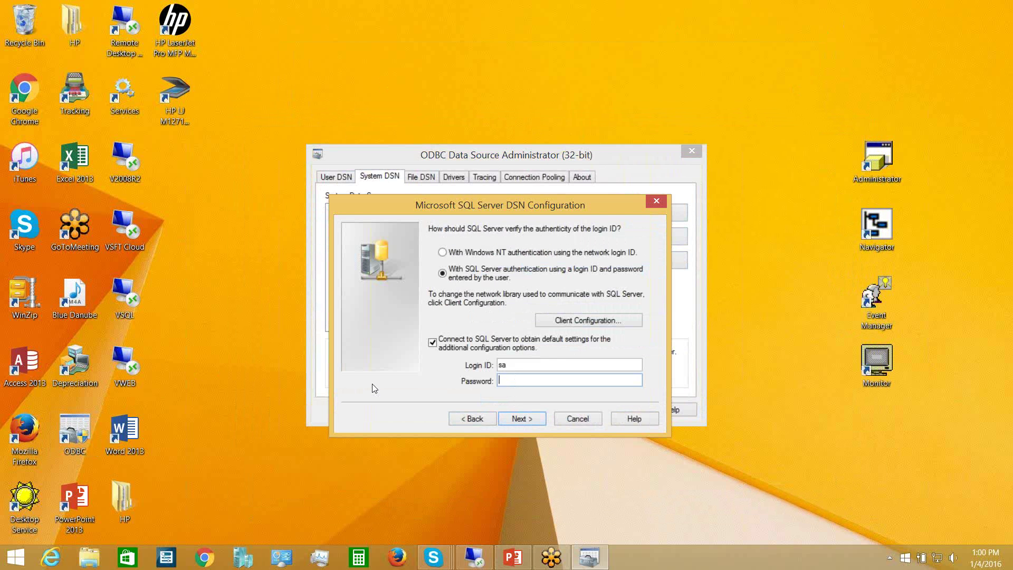
type("**********")
key("Tab")
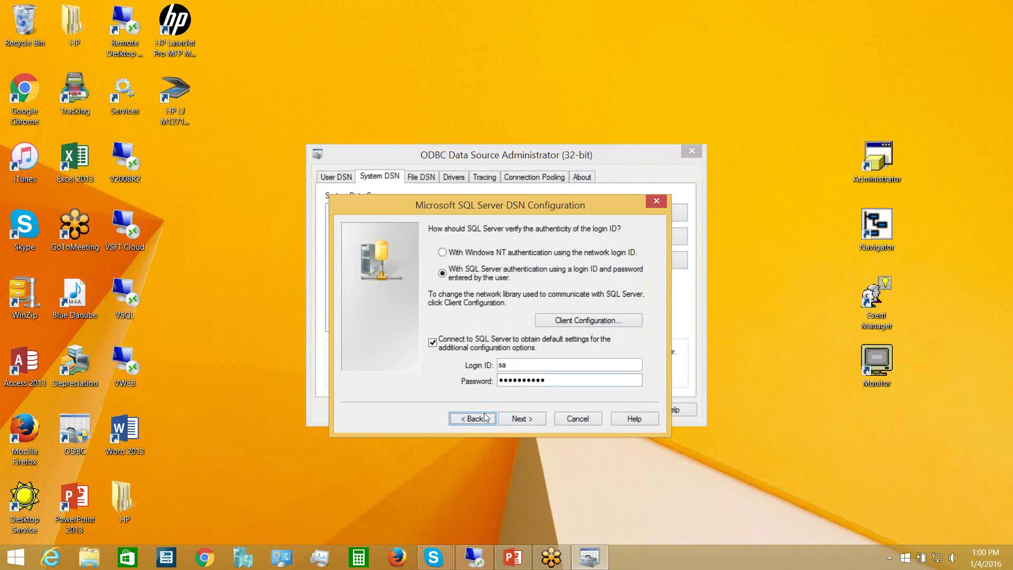
left_click(519, 420)
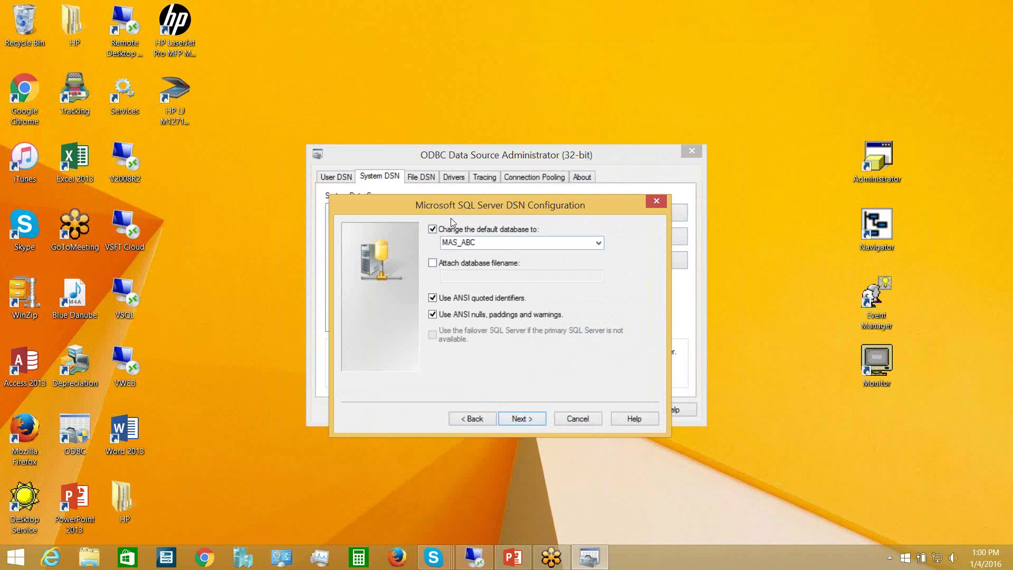
left_click(520, 419)
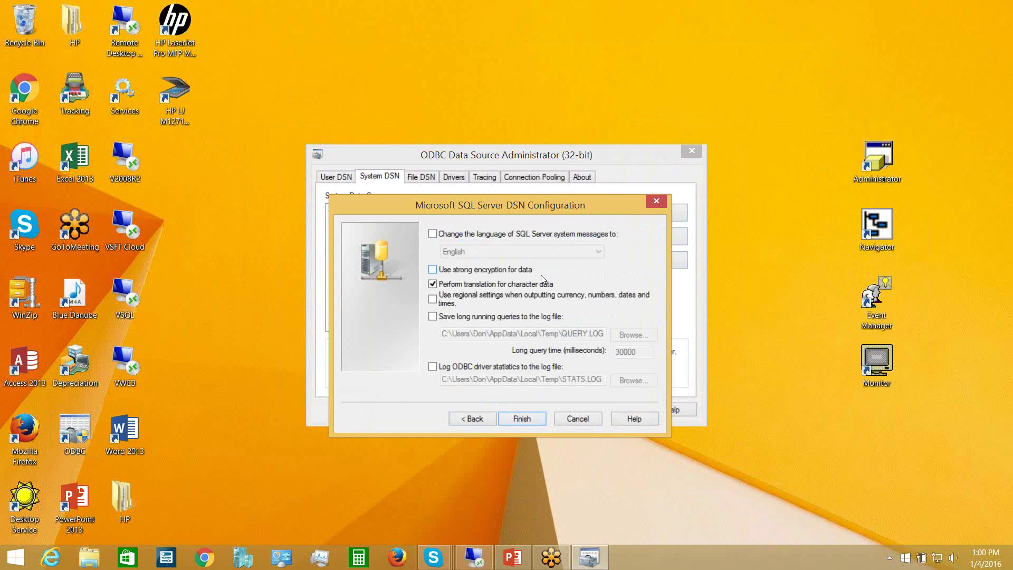
- Finish SAGE_100_SQL, pass its Test Data Source check, and close ODBC Administrator
left_click(514, 420)
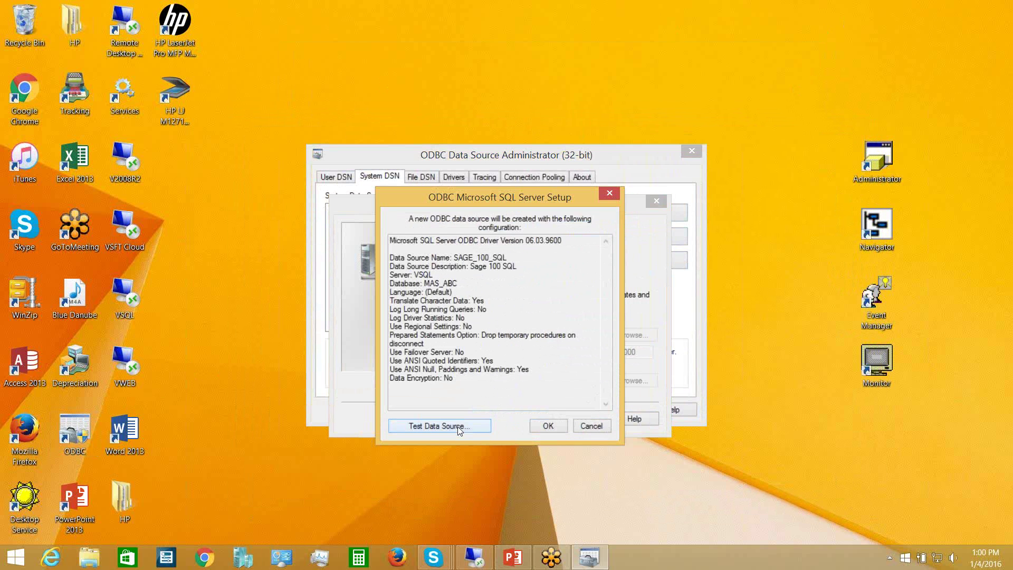
left_click(457, 427)
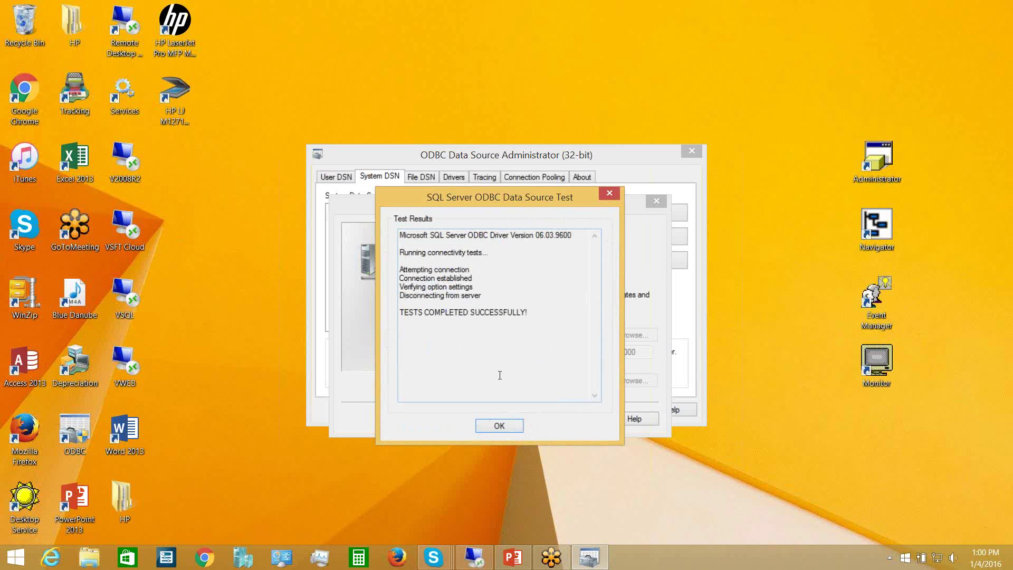
left_click(493, 428)
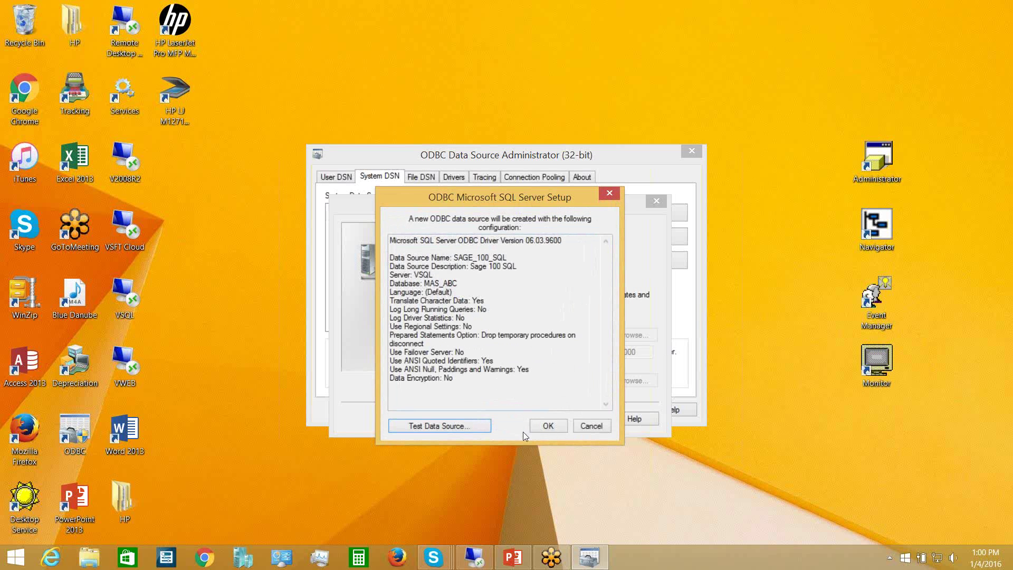
left_click(547, 428)
left_click(517, 409)
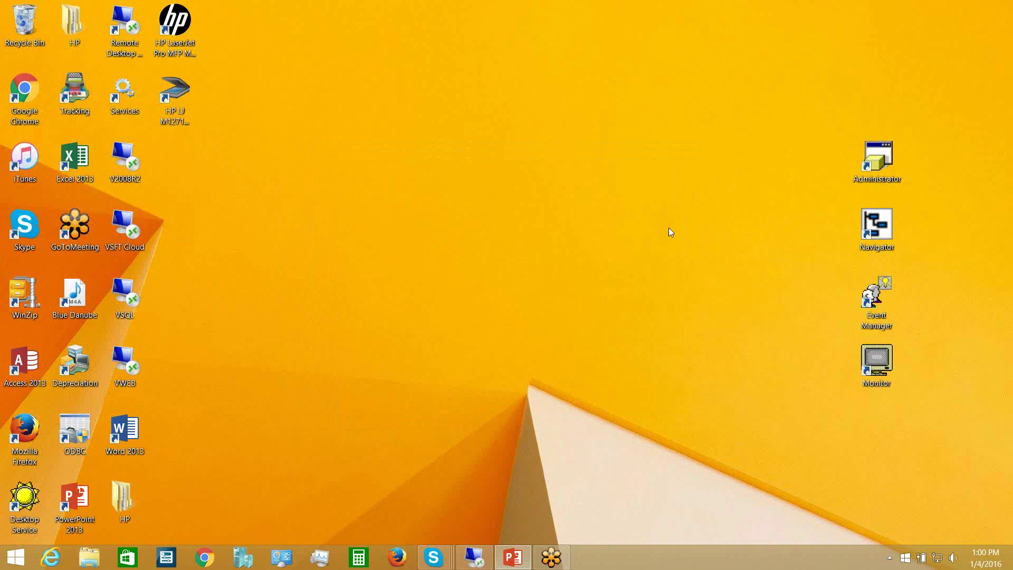
- Launch and sign in to KnowledgeSync Administrator, then show Software Setup's empty Email Accounts list
double_click(881, 157)
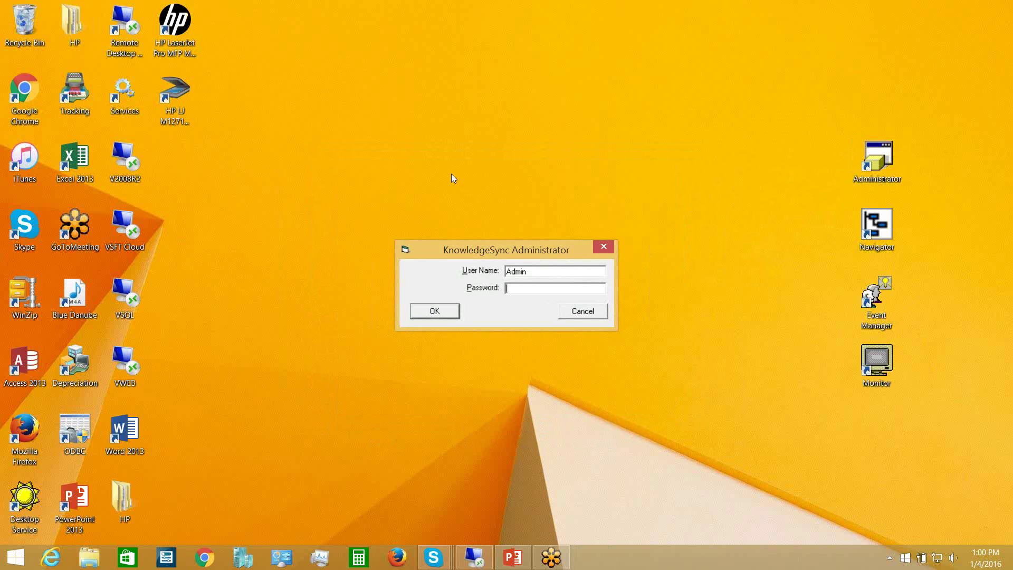
left_click(435, 312)
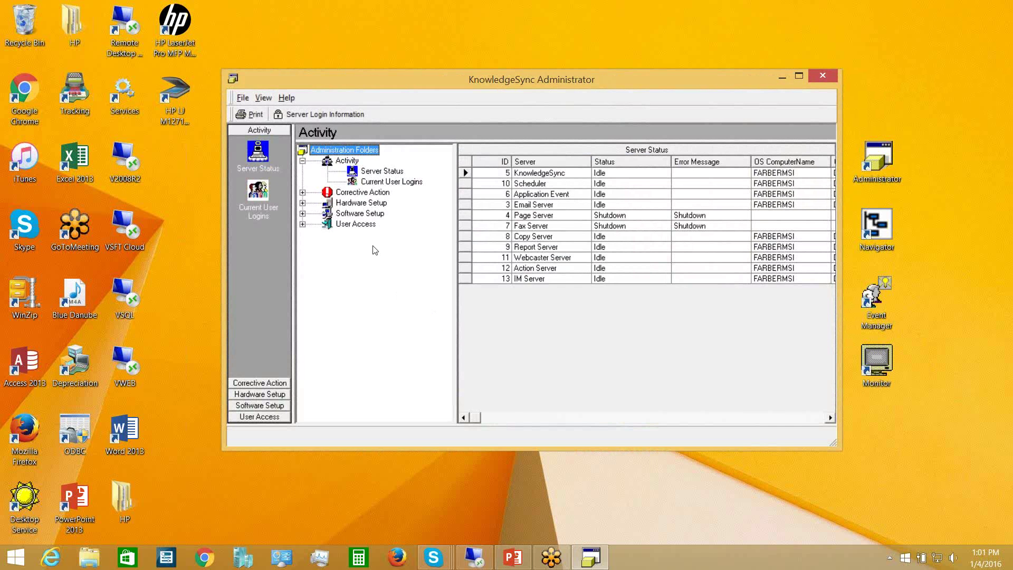
left_click(302, 214)
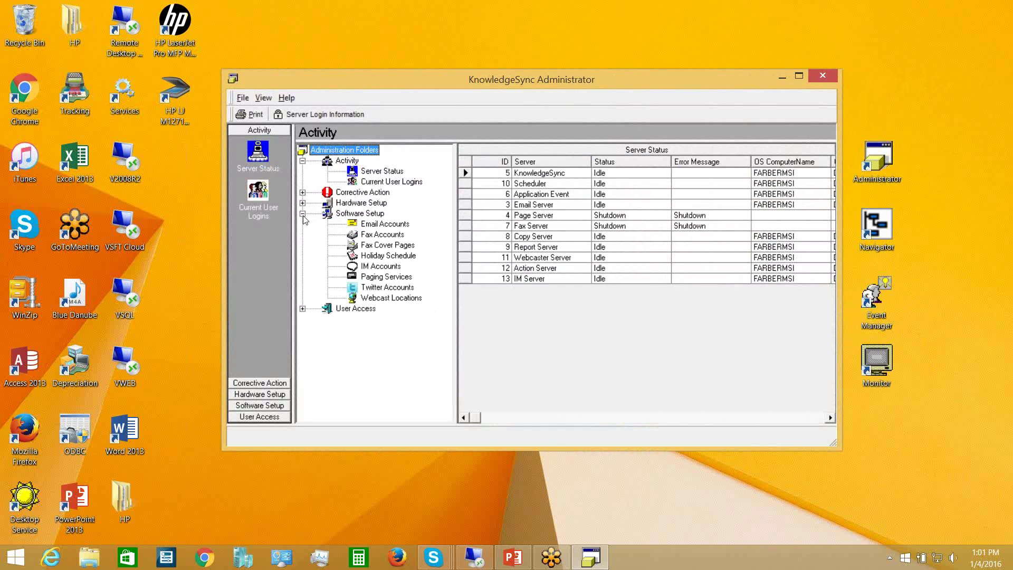
left_click(378, 226)
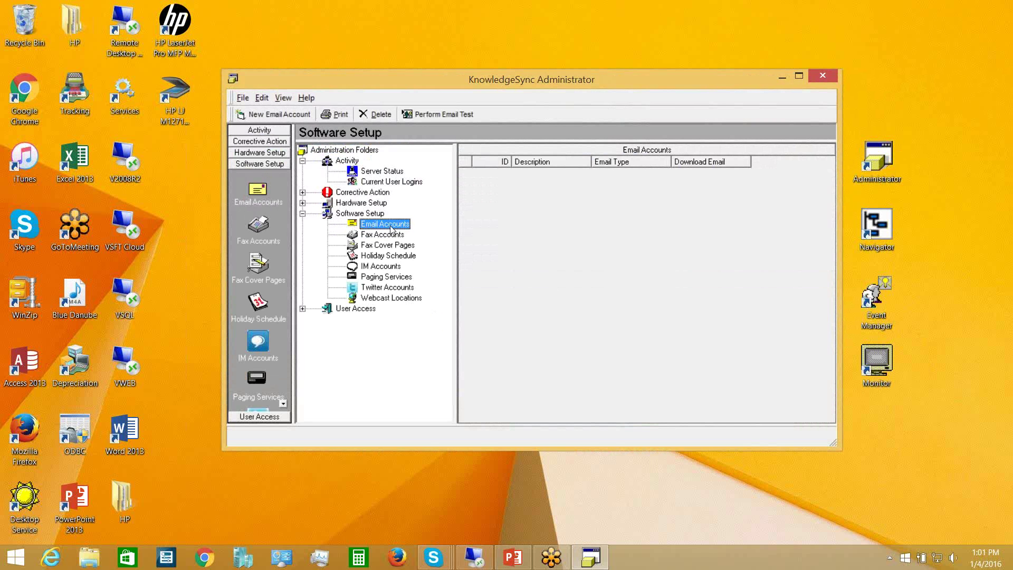
- Start a new email account to get a blank Email Accounts form
left_click(296, 114)
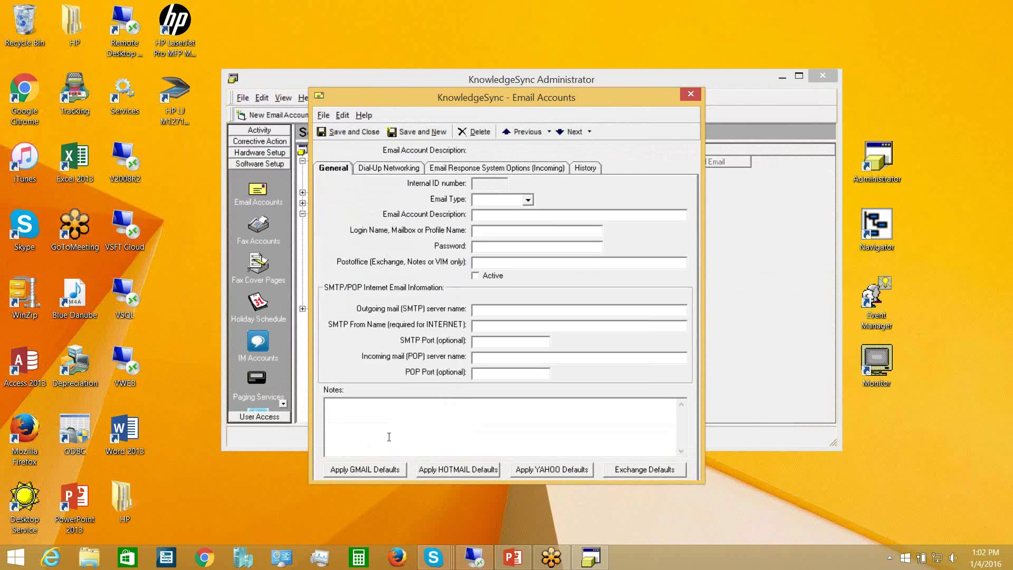
- Apply Gmail defaults, enter the user's Gmail login and password, and mark the account Active
left_click(365, 470)
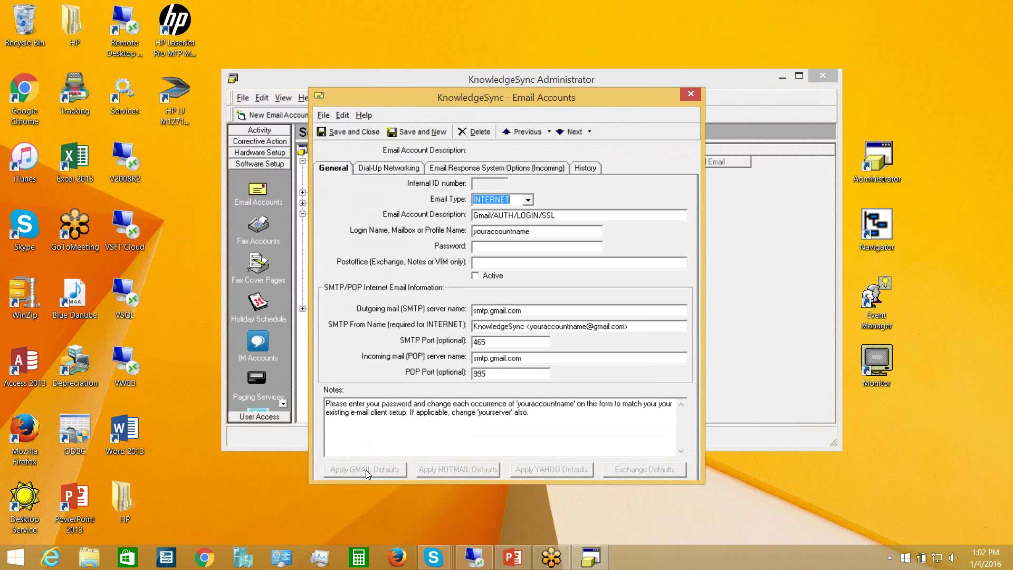
left_click(542, 228)
double_click(551, 229)
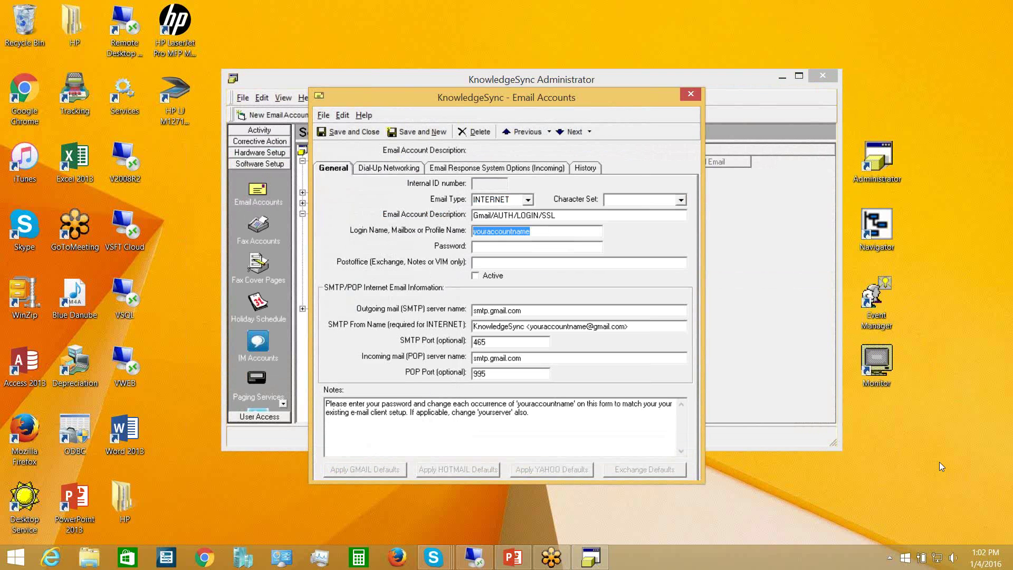
key("Tab")
type("*********")
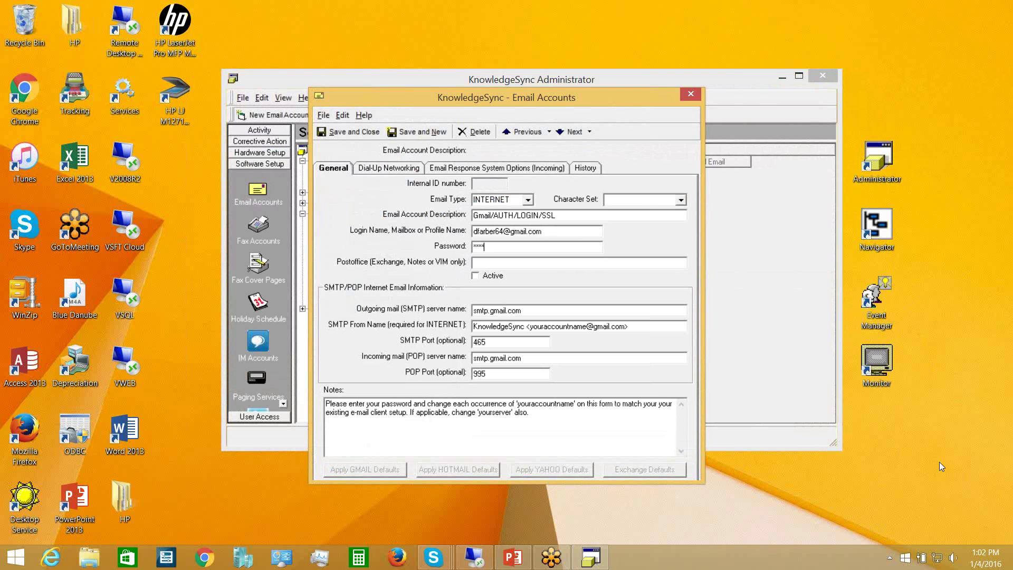
type("*")
left_click(477, 276)
- Replace the SMTP From Name placeholder with the user's Gmail account name and save the account
left_click(585, 325)
key("BackSpace")
key("BackSpace")
key("BackSpace")
key("BackSpace")
key("BackSpace")
key("BackSpace")
key("BackSpace")
key("BackSpace")
key("BackSpace")
key("BackSpace")
key("BackSpace")
key("BackSpace")
key("BackSpace")
key("BackSpace")
key("BackSpace")
left_click(344, 131)
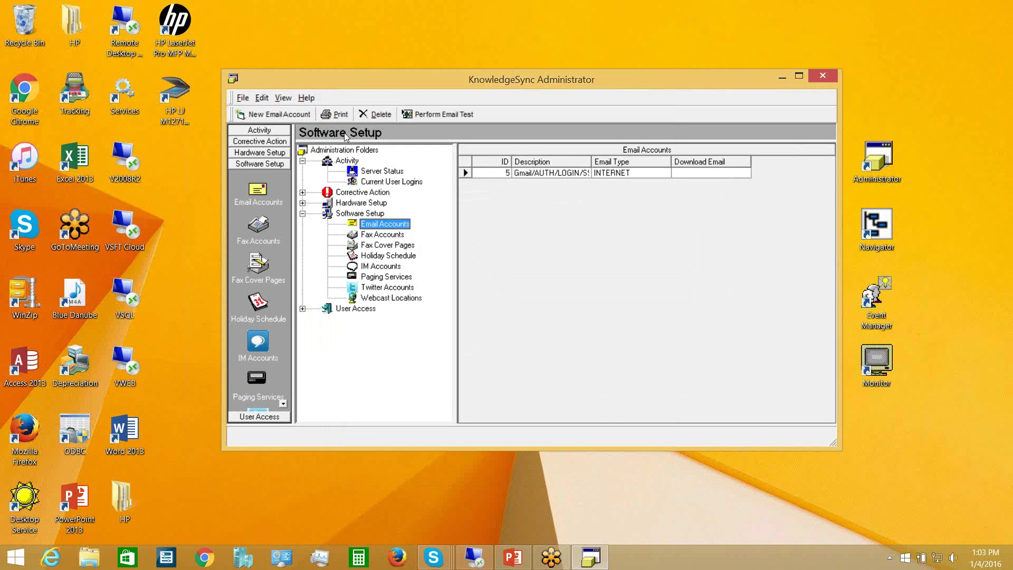
- Send a test email from the Gmail/AUTH/LOGIN/SSL account to the user's own e-mail address
left_click(467, 174)
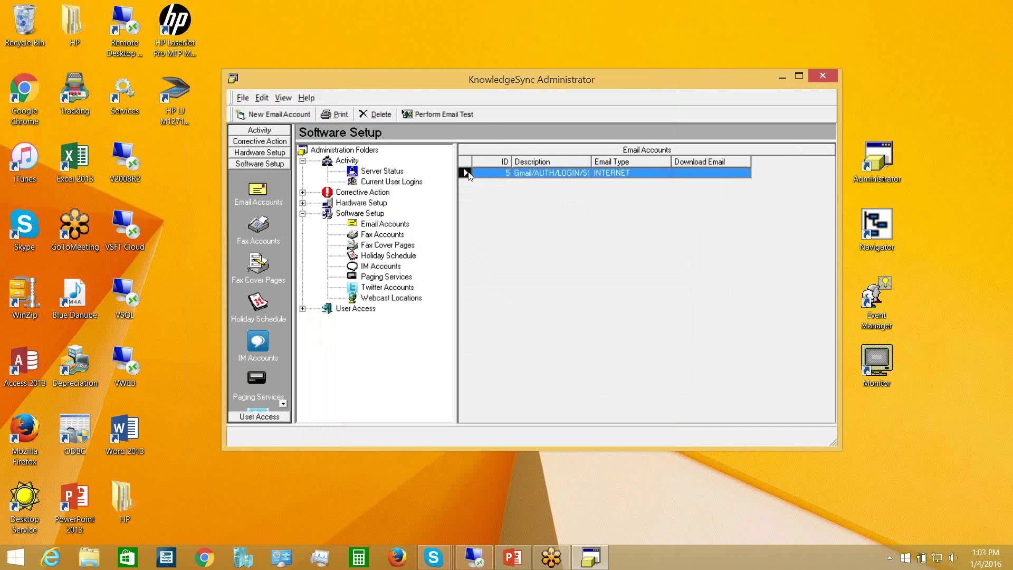
left_click(435, 114)
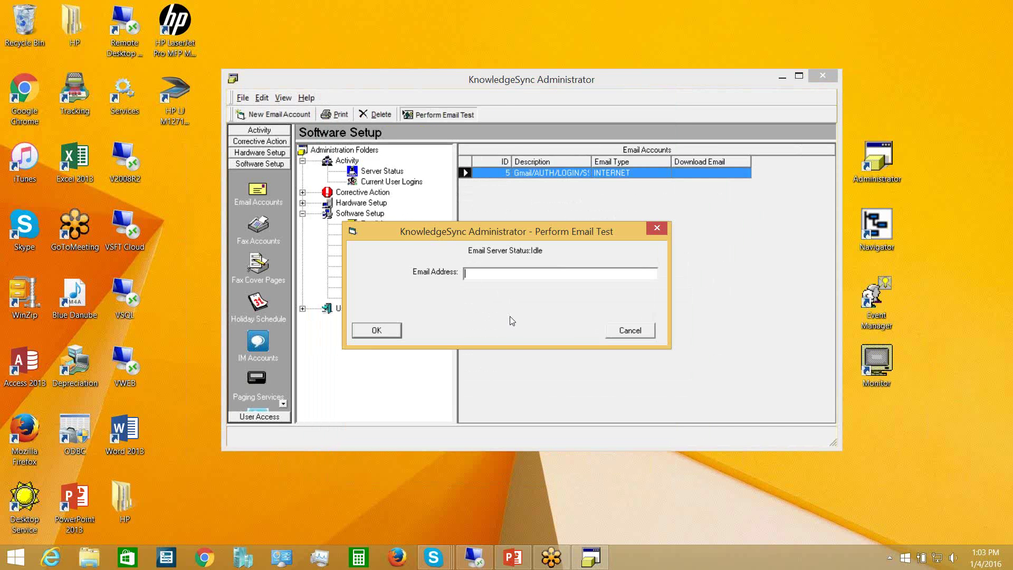
left_click(385, 331)
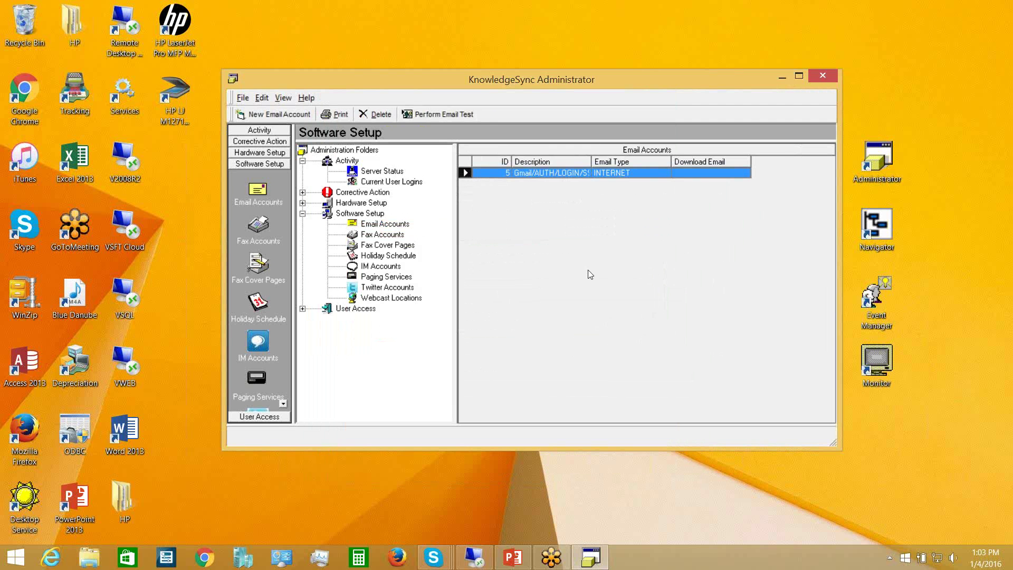
- Sign in to the Event Monitor and show Email Delivery's Sent Today list
double_click(876, 366)
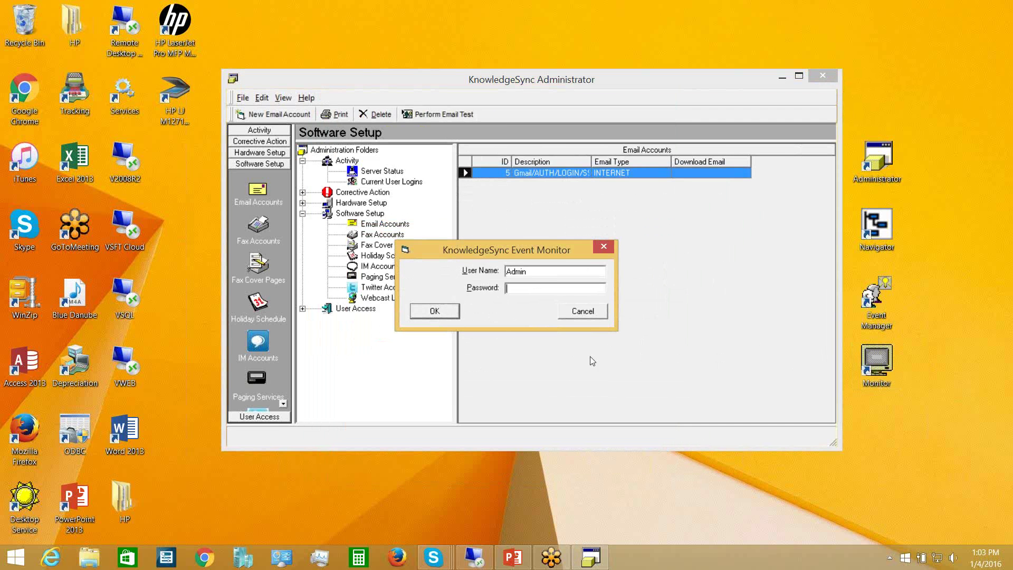
left_click(435, 311)
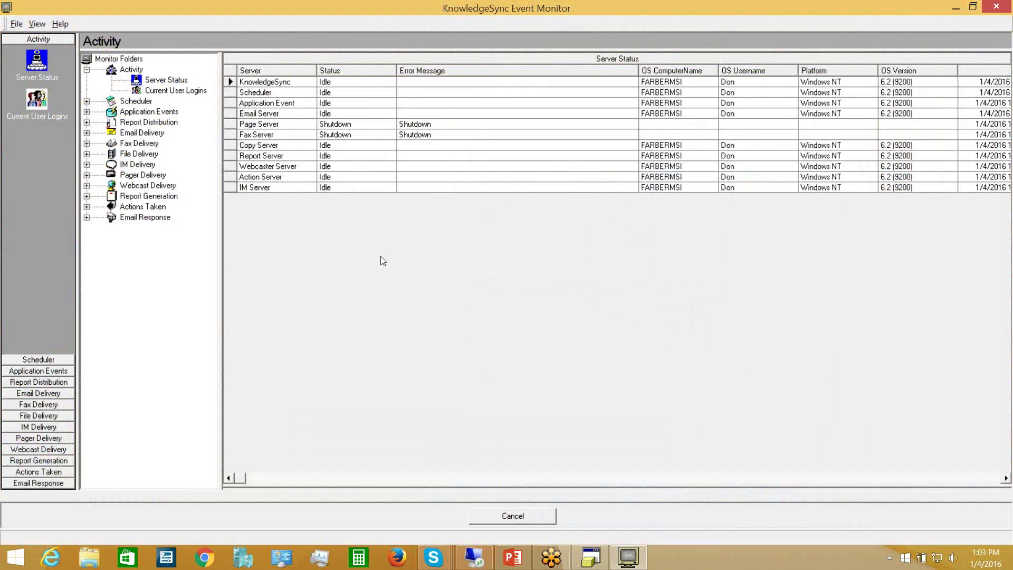
left_click(87, 133)
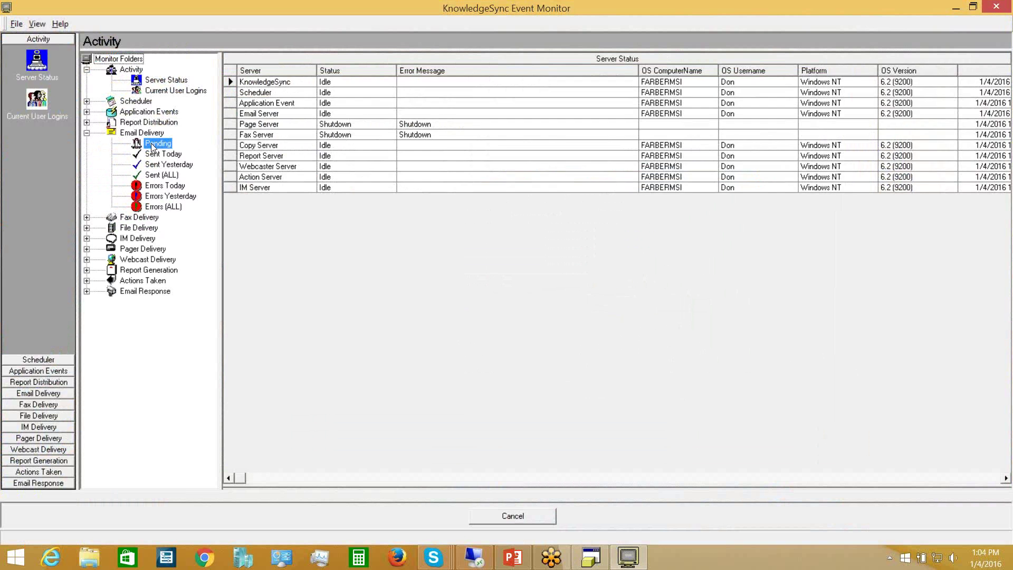
left_click(152, 147)
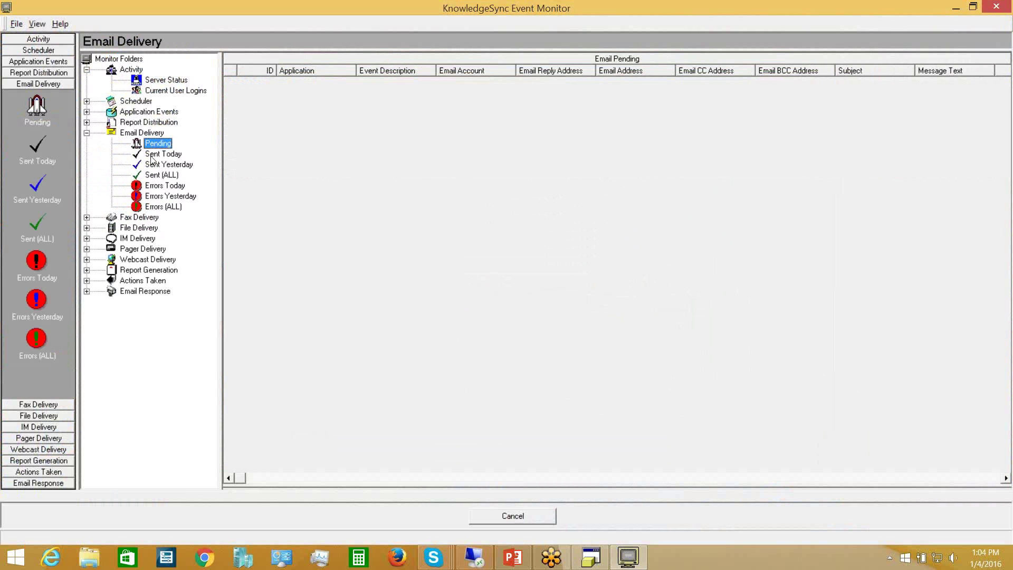
left_click(152, 159)
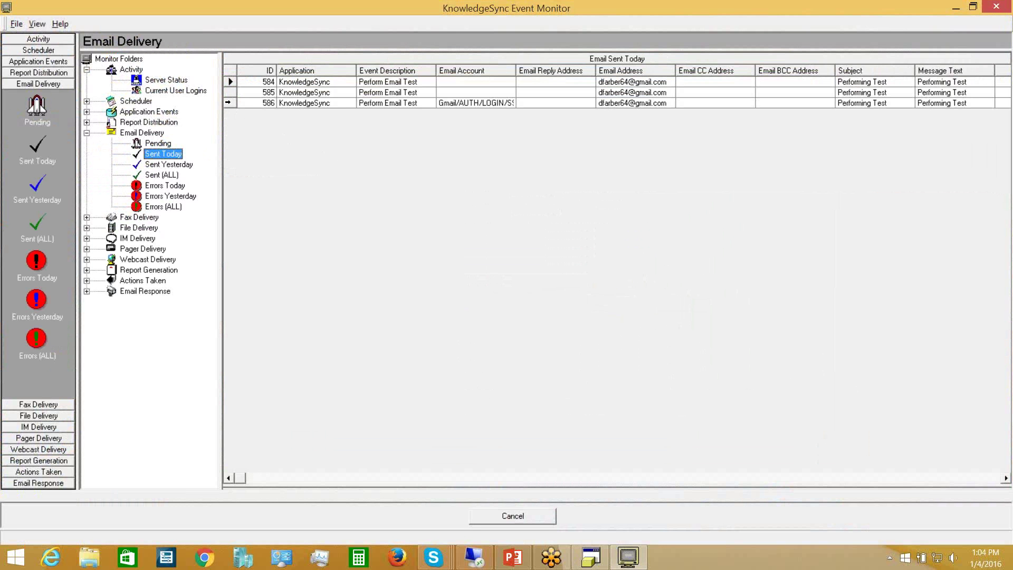
- Check the test email, ID 586, in the sent list, then minimize the monitor
left_click(229, 103)
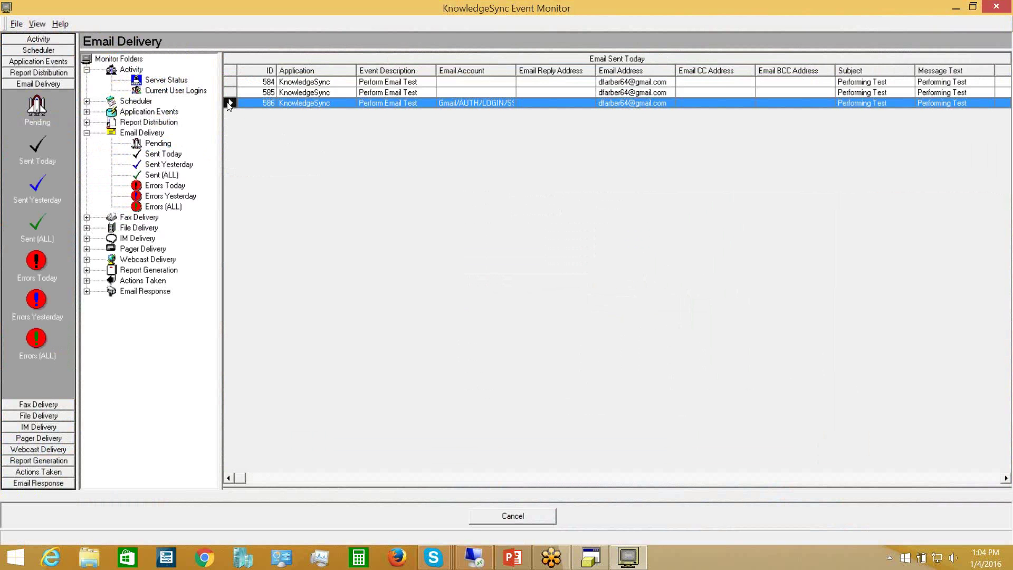
left_click(1005, 478)
left_click(1005, 478)
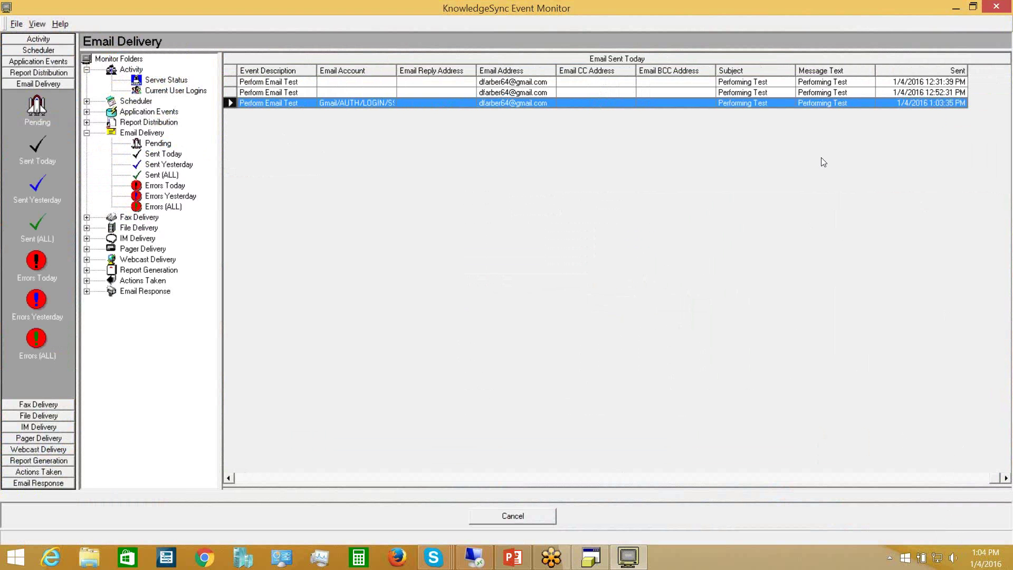
left_click(954, 6)
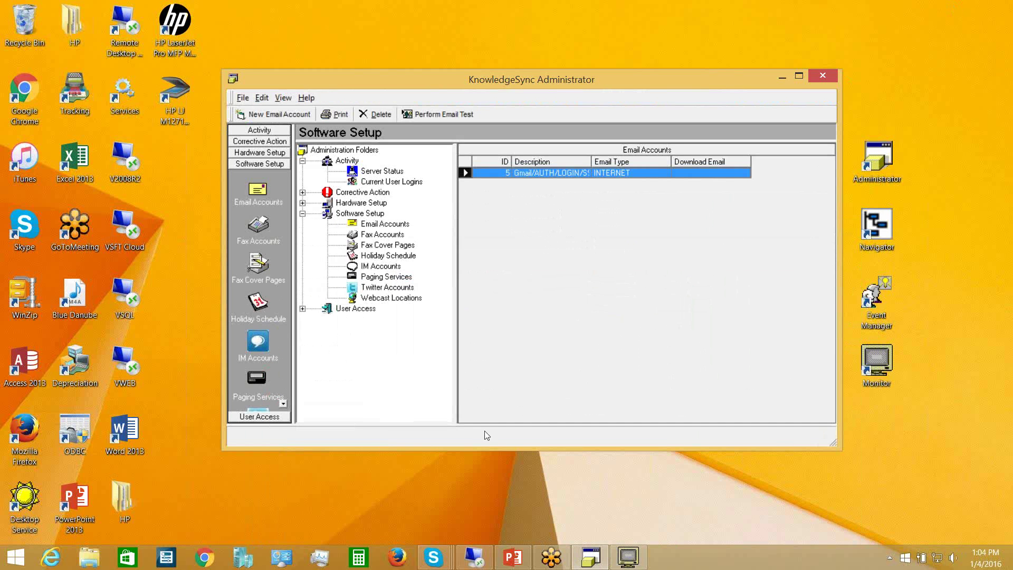
- Open Gmail in Firefox and view the received 'Performing Test' email
left_click(397, 557)
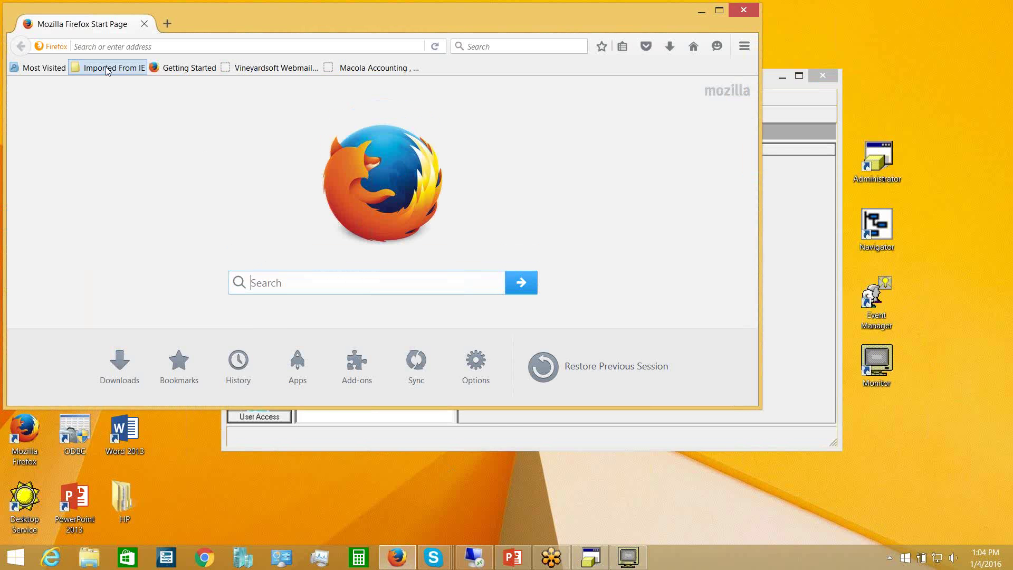
left_click(107, 69)
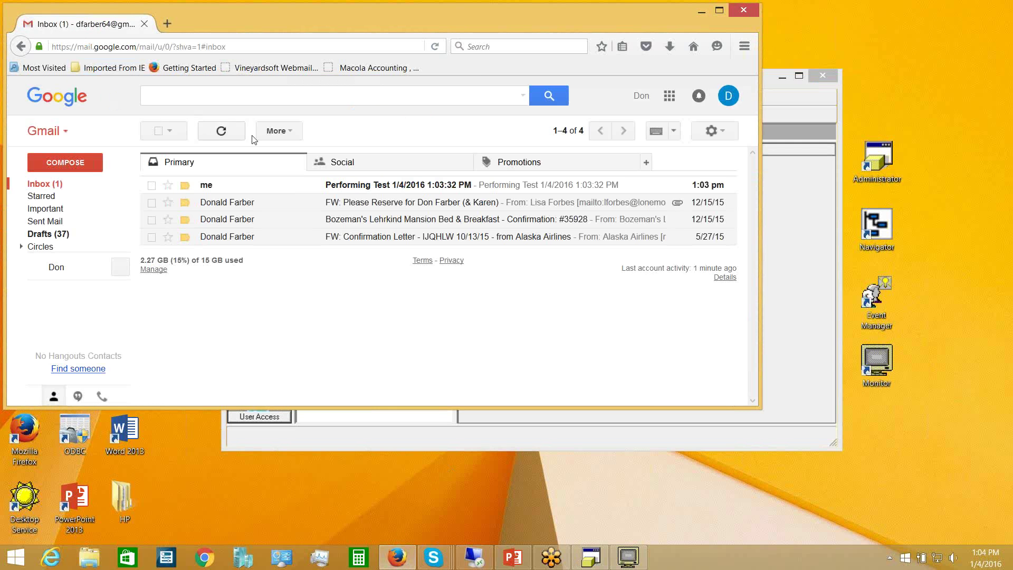
left_click(359, 188)
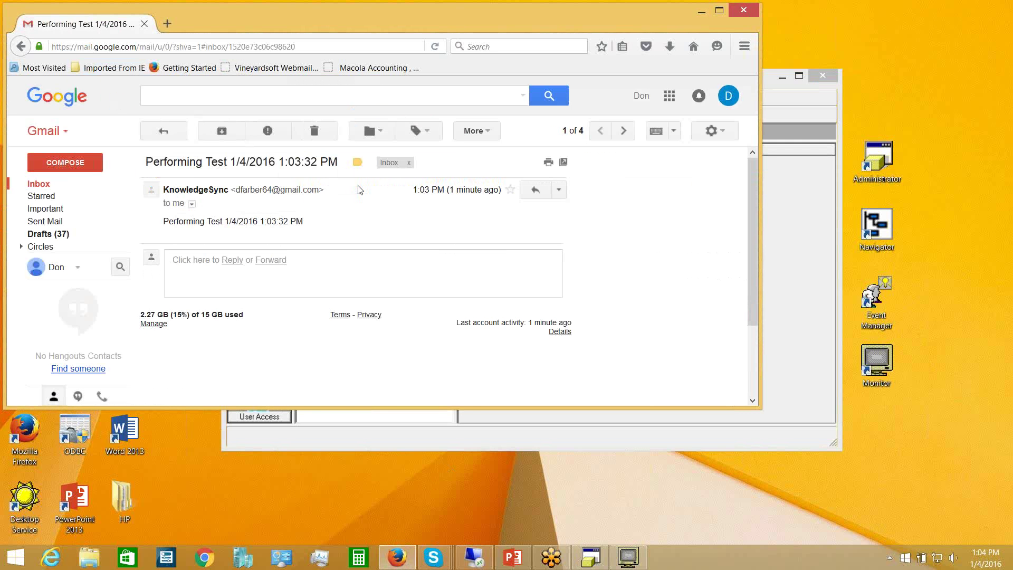
- Close the browser window and the KnowledgeSync Administrator window
left_click(743, 11)
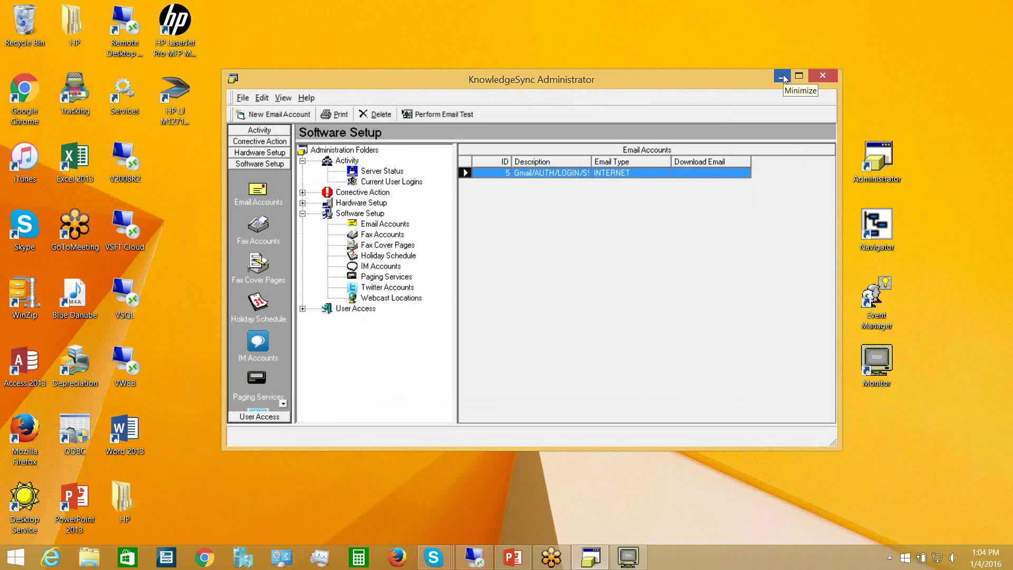
left_click(822, 75)
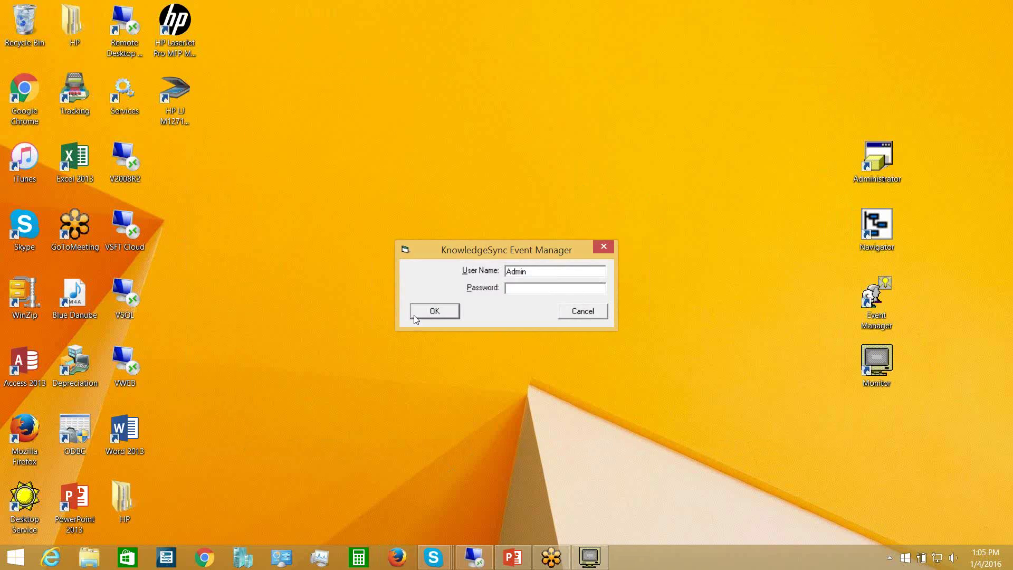
- Sign in to Event Manager, expand All Events, and go to the File menu's EventPak commands
left_click(429, 310)
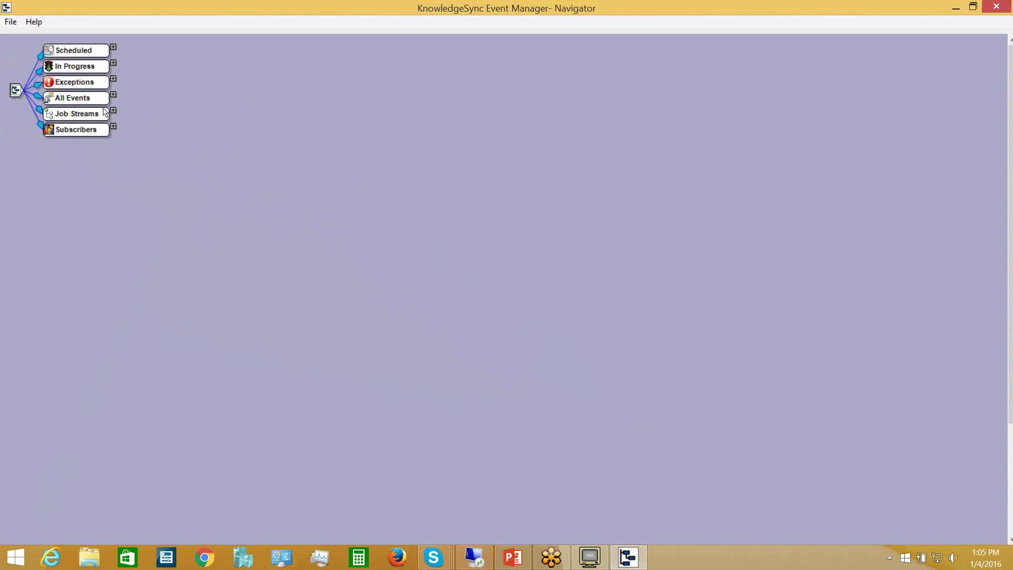
left_click(114, 94)
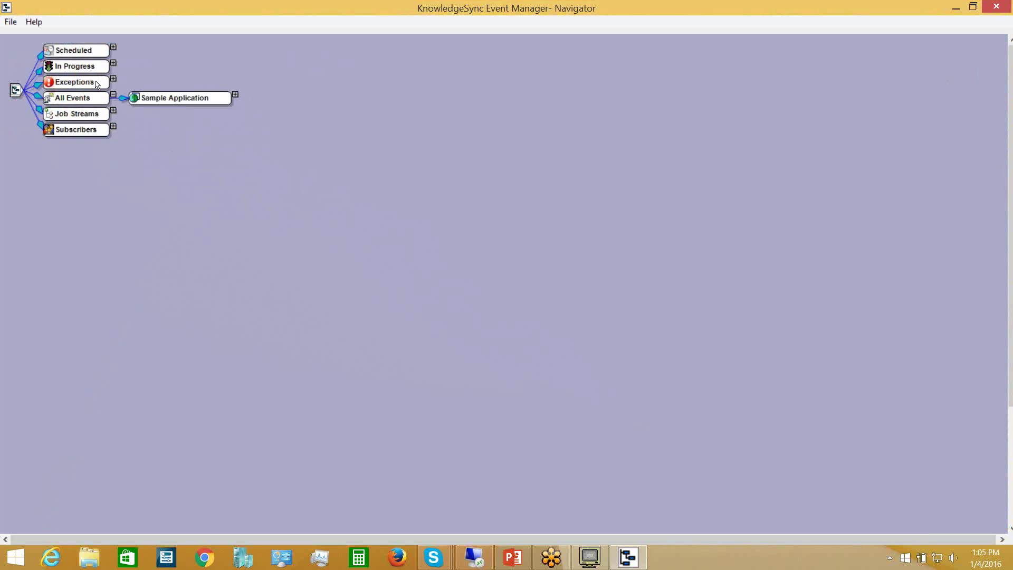
left_click(11, 26)
- Begin EventPak installation and browse the file picker to the Downloads folder
mouse_move(31, 37)
left_click(156, 81)
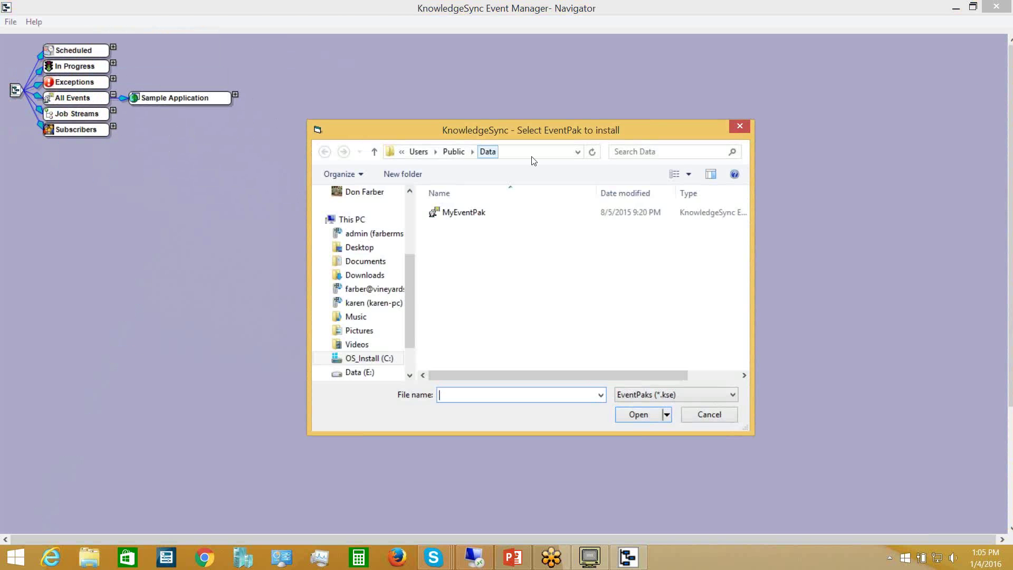
left_click(577, 152)
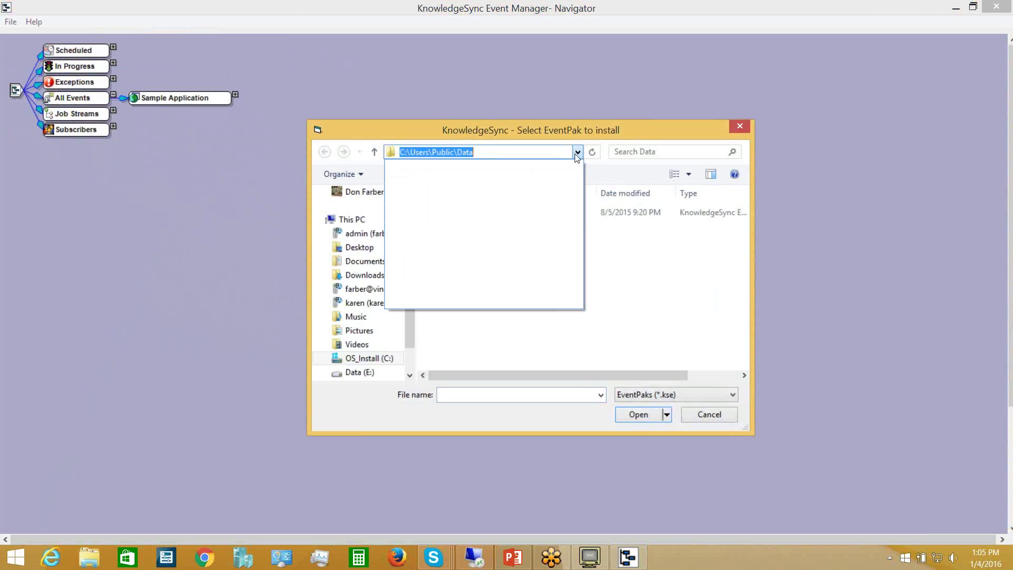
left_click(578, 152)
left_click(378, 363)
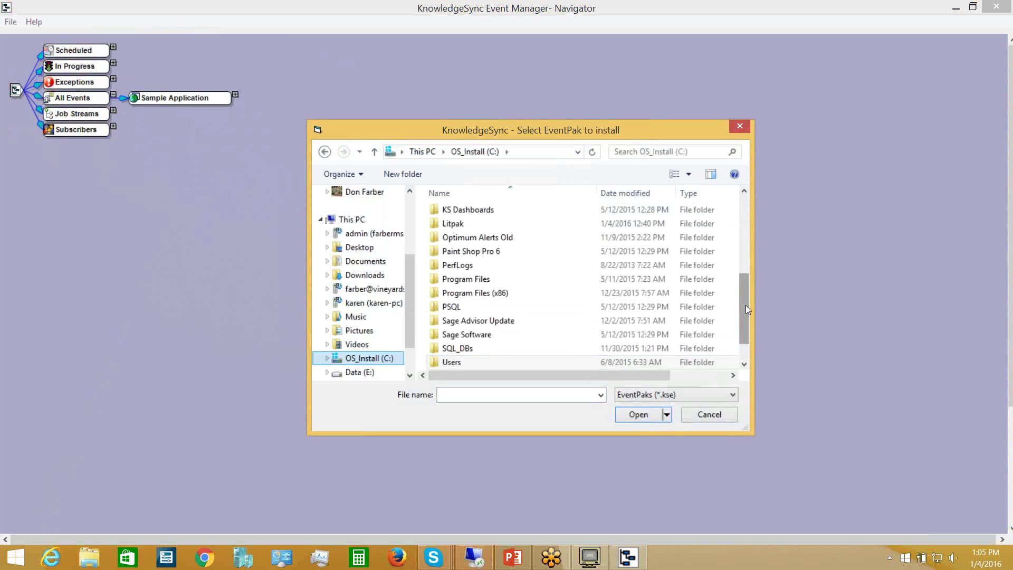
left_click_drag(746, 305, 745, 246)
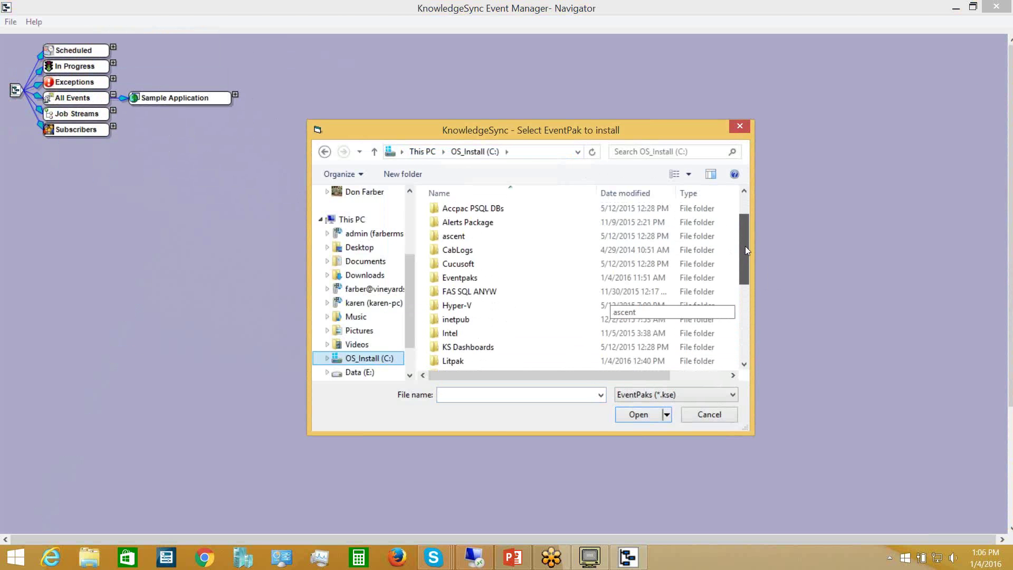
left_click(366, 263)
left_click(364, 275)
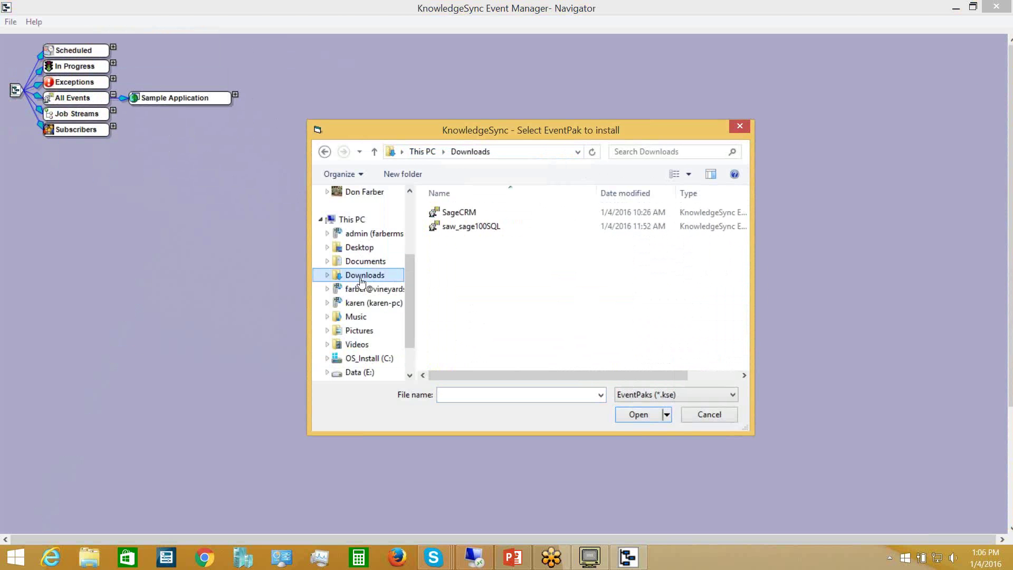
- Install the saw_sage100SQL EventPak (Sage 100 ERP SQL 3.0) and close the finished installer
double_click(496, 227)
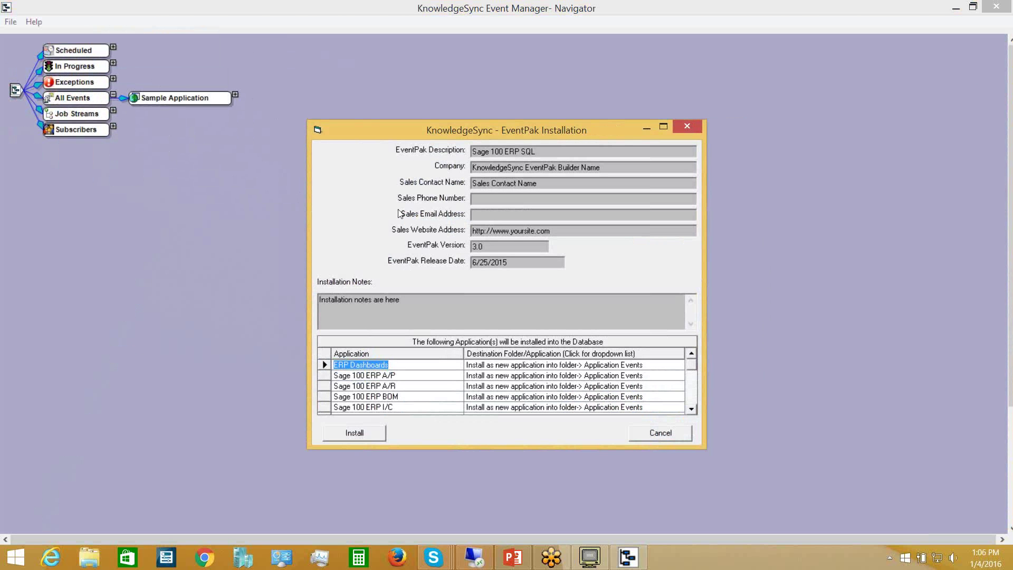
left_click(355, 434)
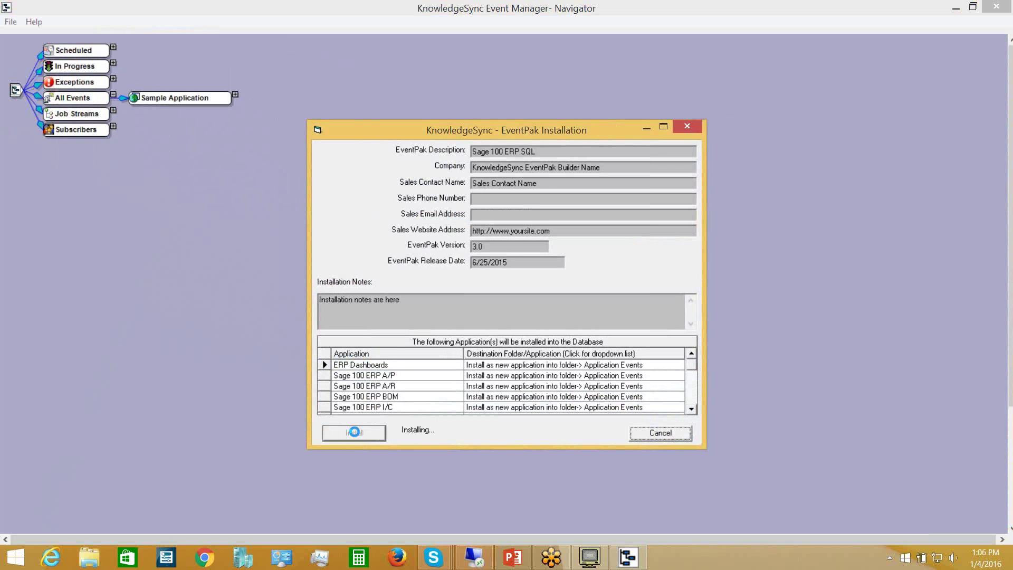
left_click(648, 435)
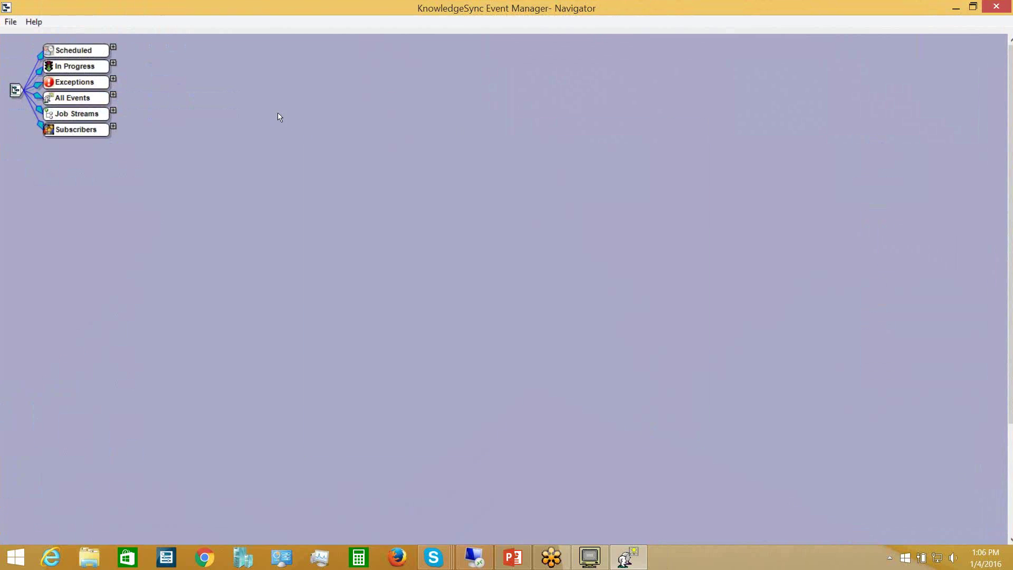
- Expand All Events to list ERP Dashboards and the Sage 100 ERP A/P, A/R, BOM, I/C, P/O, S/O applications
left_click(113, 95)
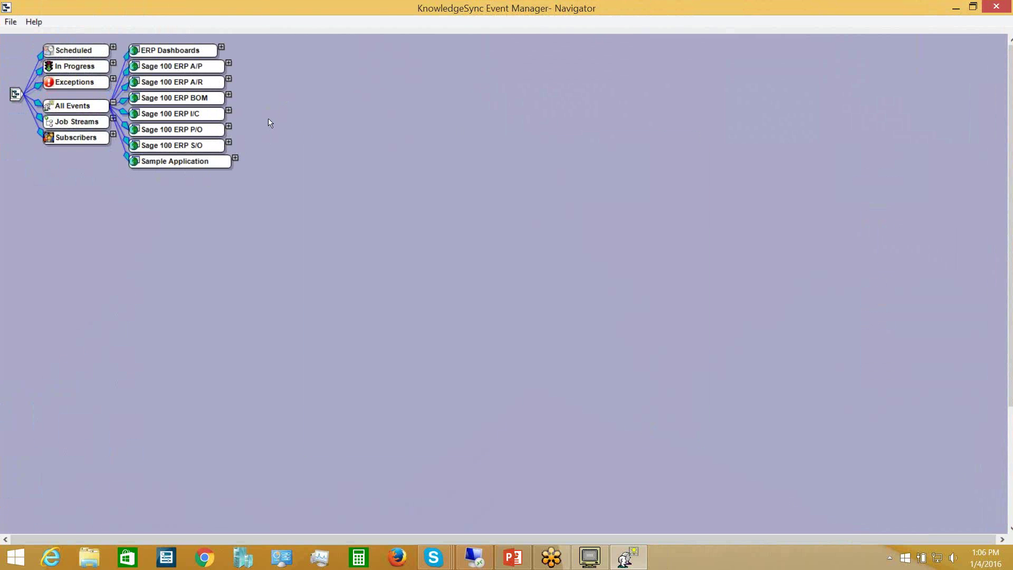
- Open the Sage 100 ERP A/R application's properties and start a new database connection
right_click(212, 86)
left_click(289, 93)
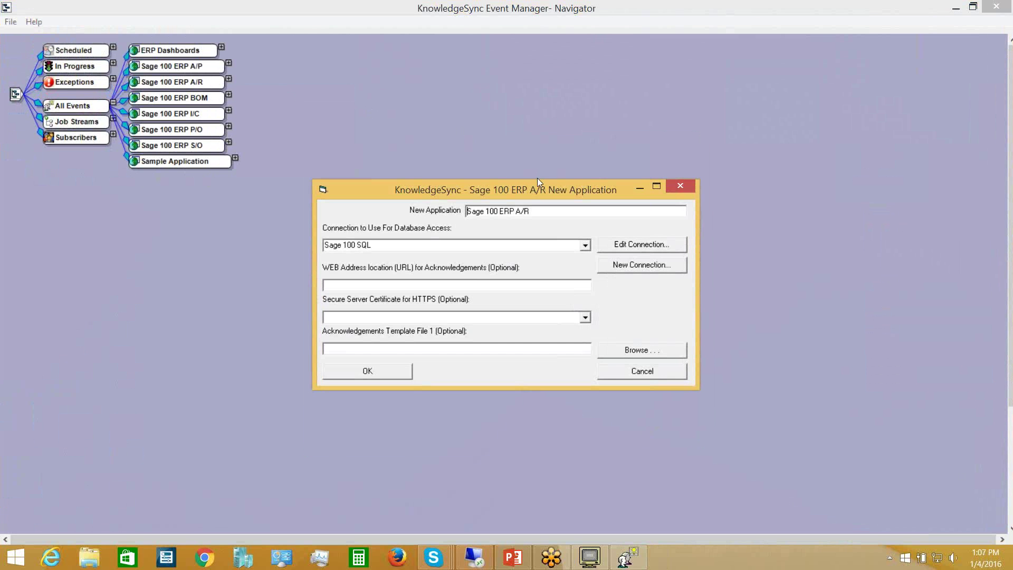
left_click(625, 265)
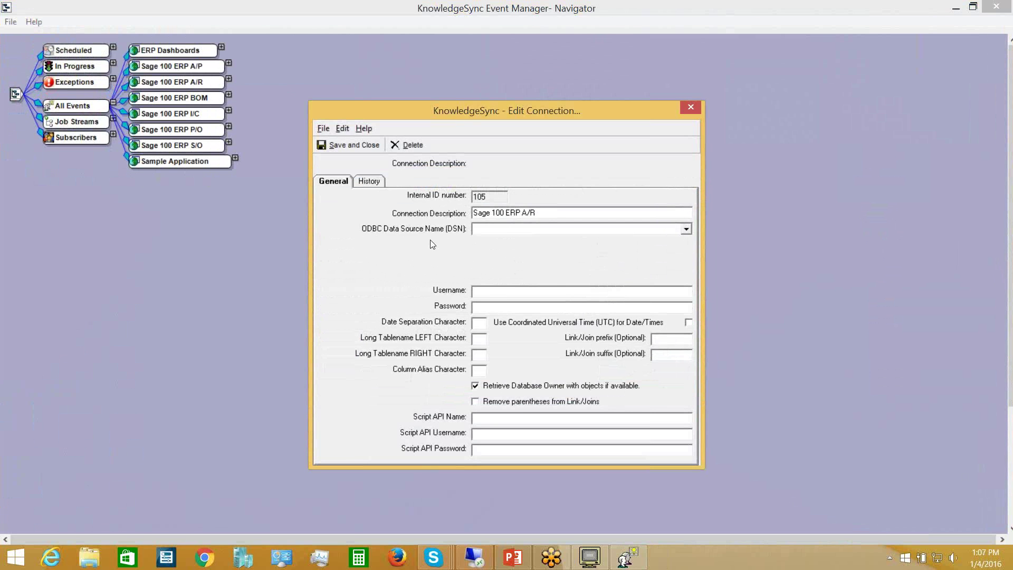
- Choose the SAGE_100_SQL data source, enter the database username and password, and save
left_click(685, 231)
left_click(689, 289)
scroll(688, 288, "down", 3)
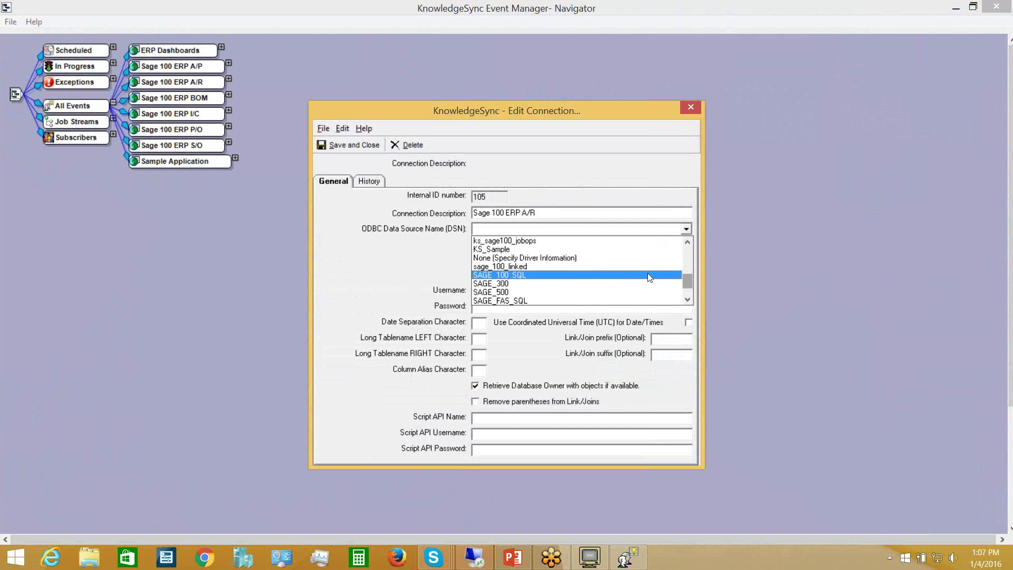
left_click(542, 275)
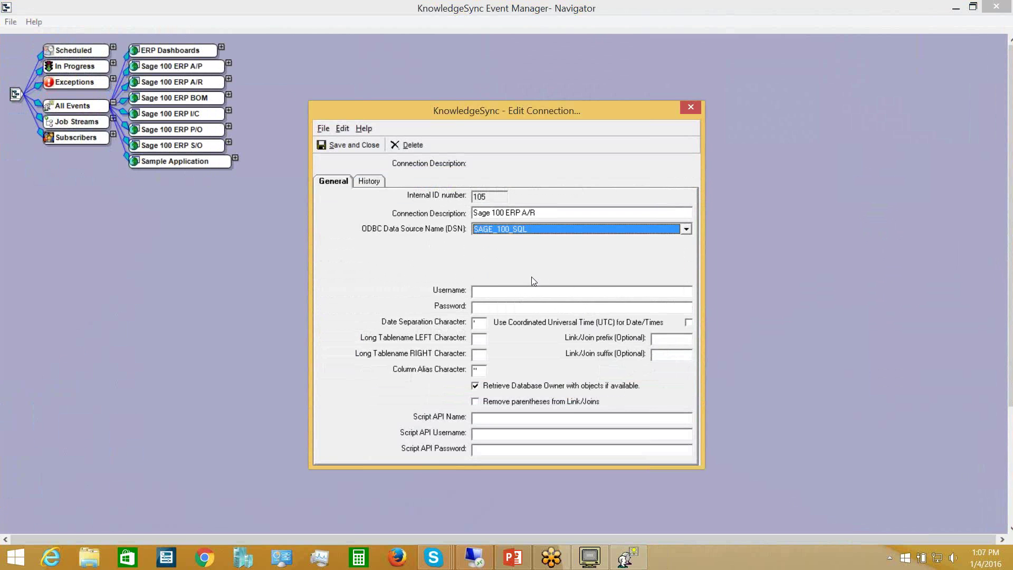
left_click(510, 292)
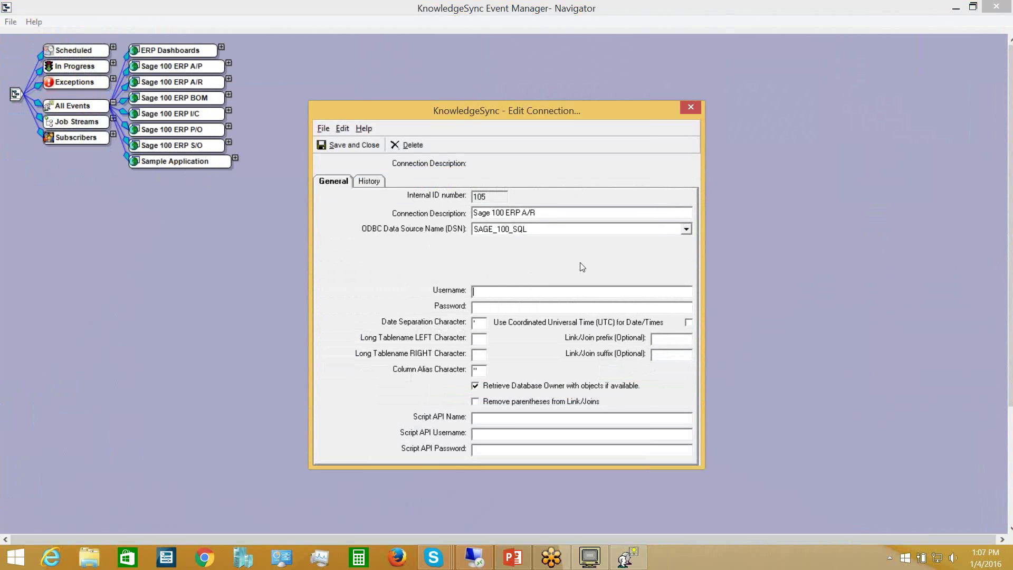
type("sa**********")
left_click(350, 144)
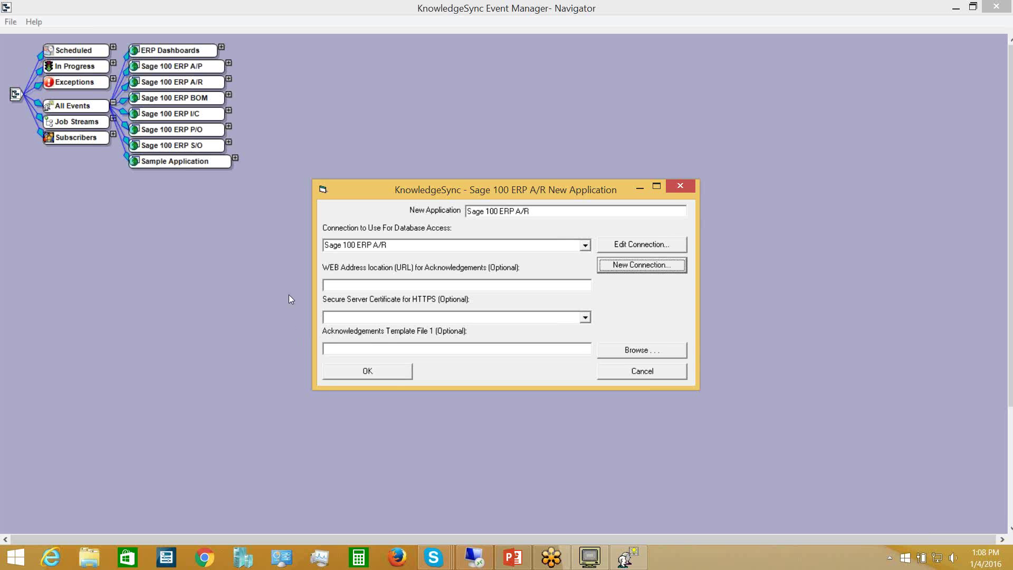
- Confirm the A/R application, then expand Sage 100 ERP A/R, its Events, and the Inv; Overdue event
left_click(393, 374)
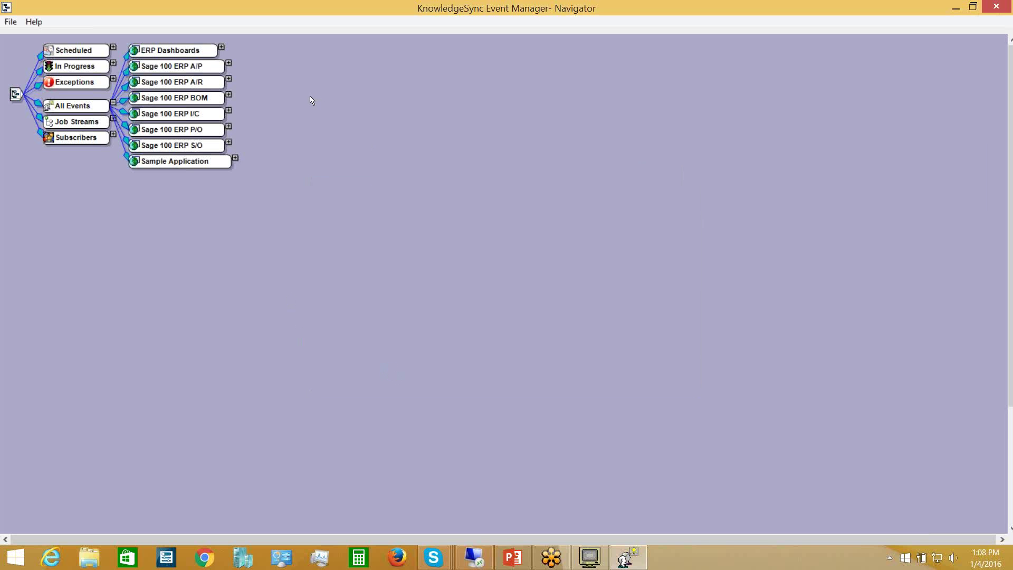
left_click(229, 79)
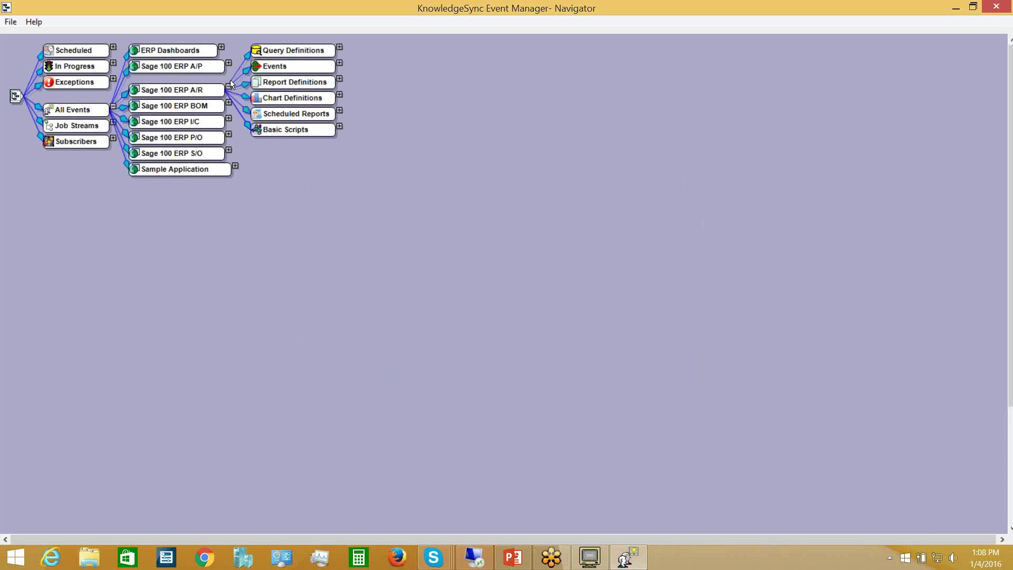
left_click(341, 64)
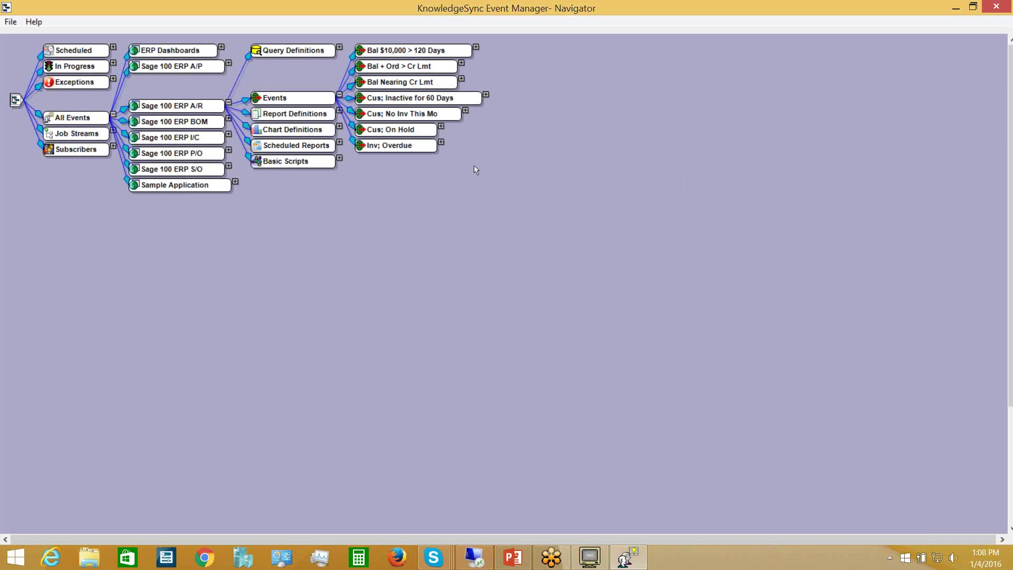
left_click(441, 142)
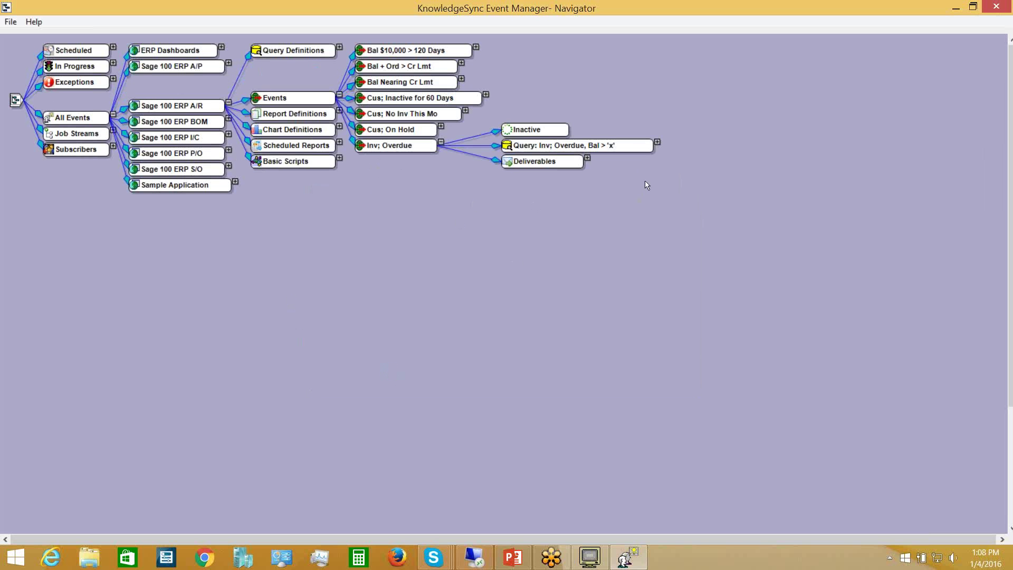
- Edit the overdue invoice query and preview results for unpaid balances above 10
right_click(631, 149)
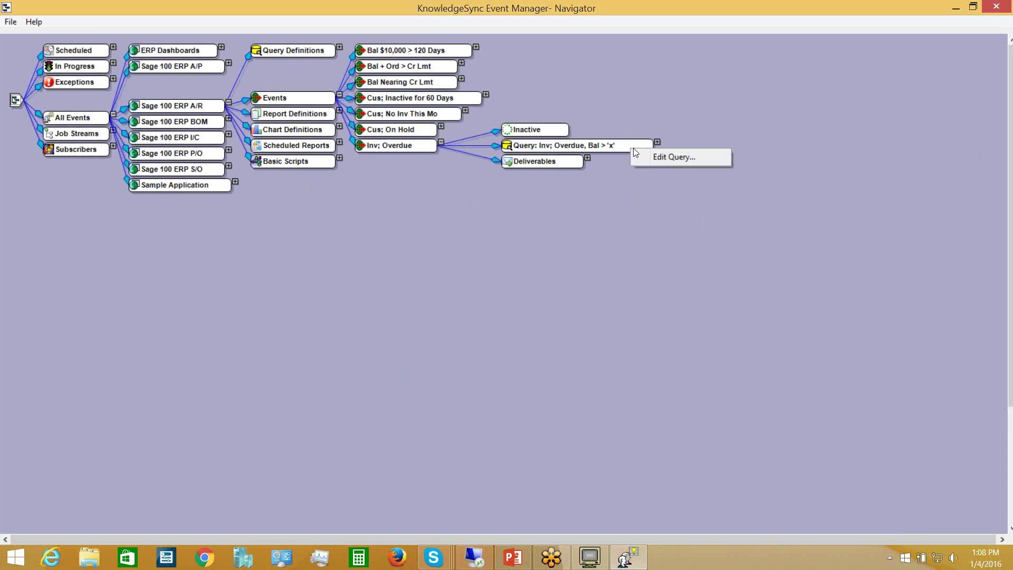
left_click(661, 158)
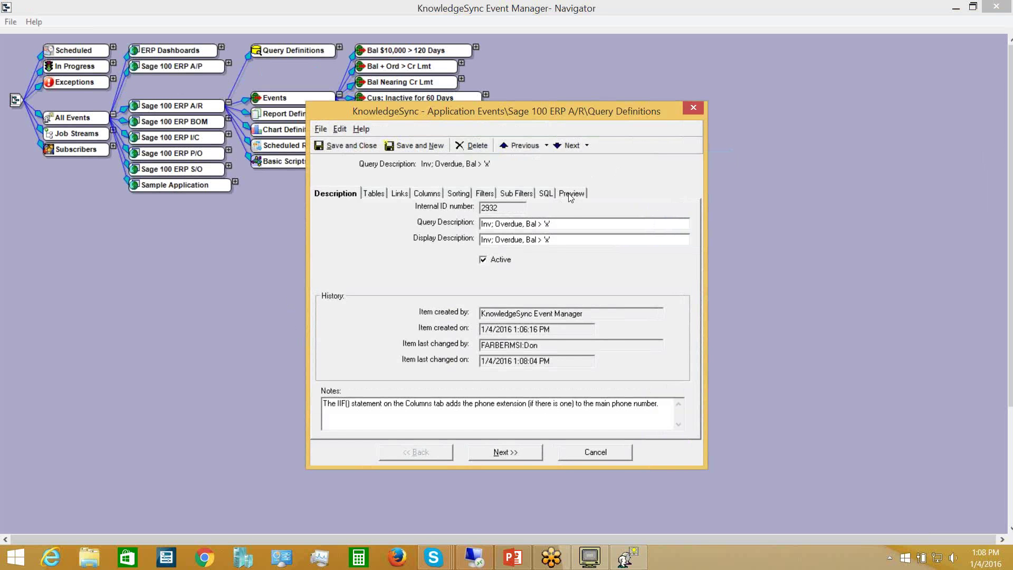
left_click(570, 193)
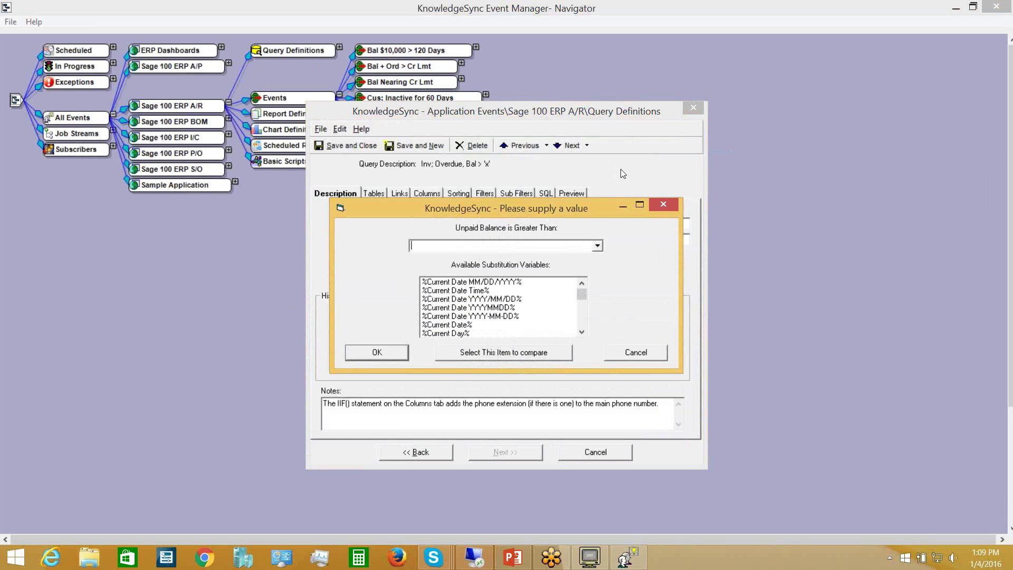
type("10")
key("Return")
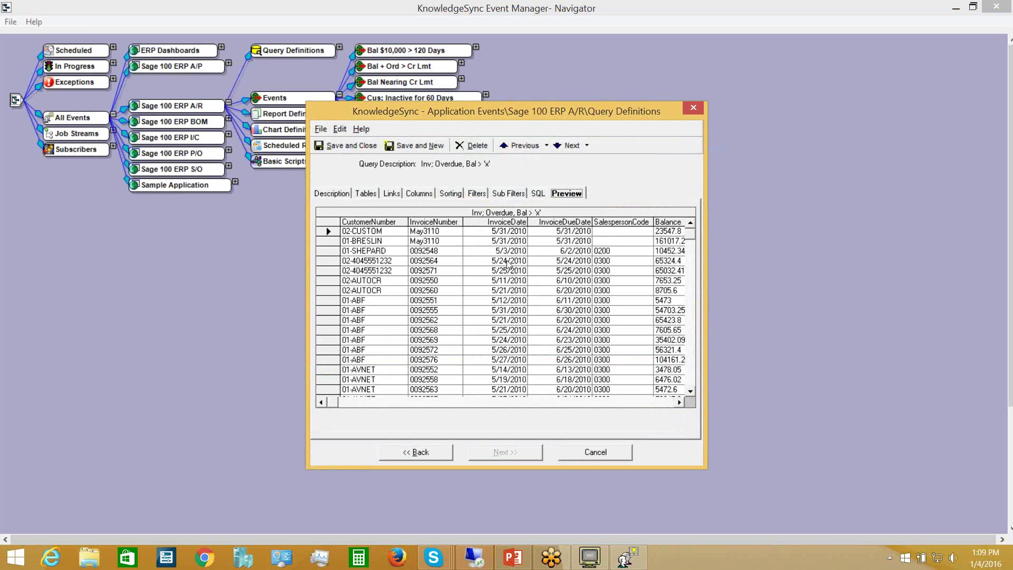
- Scroll the Sage 100 invoice preview right to see more columns, then cancel the query window
left_click(678, 400)
left_click(678, 401)
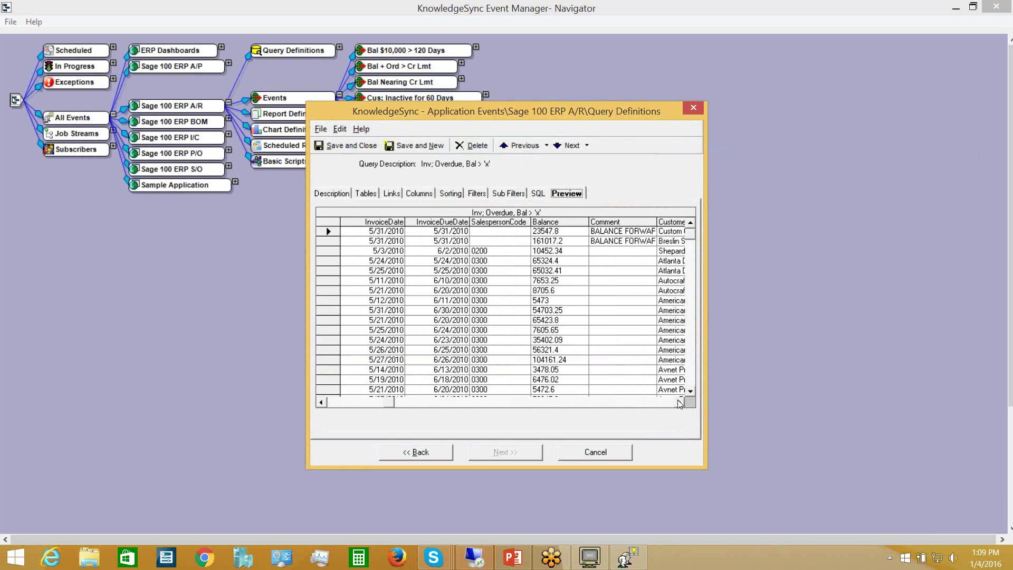
left_click(678, 401)
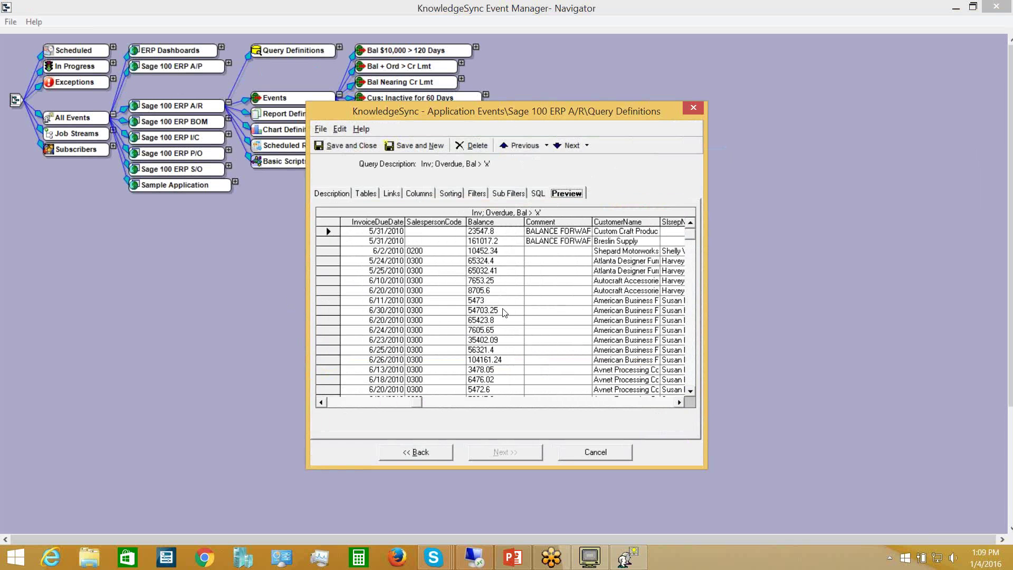
left_click(584, 454)
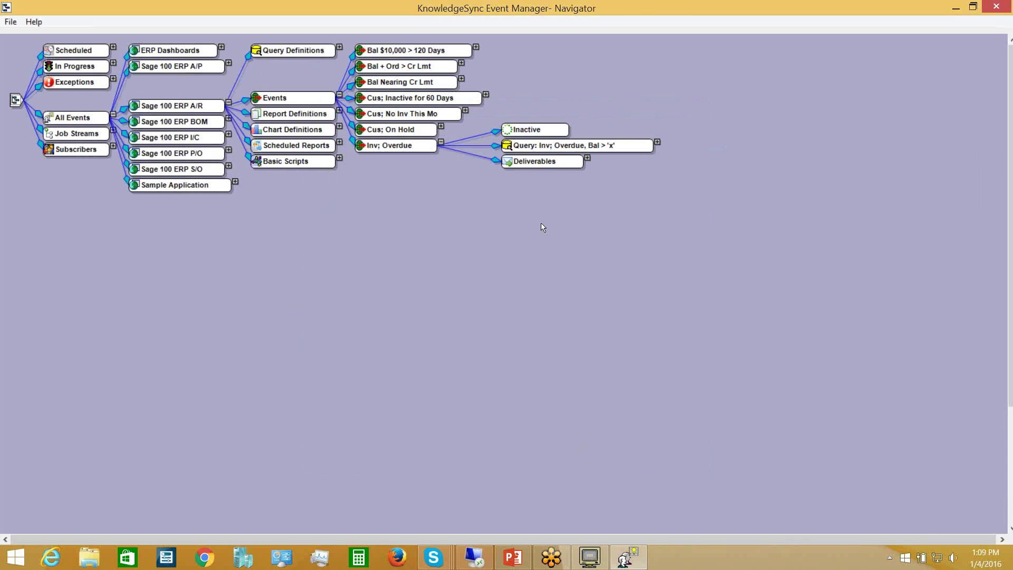